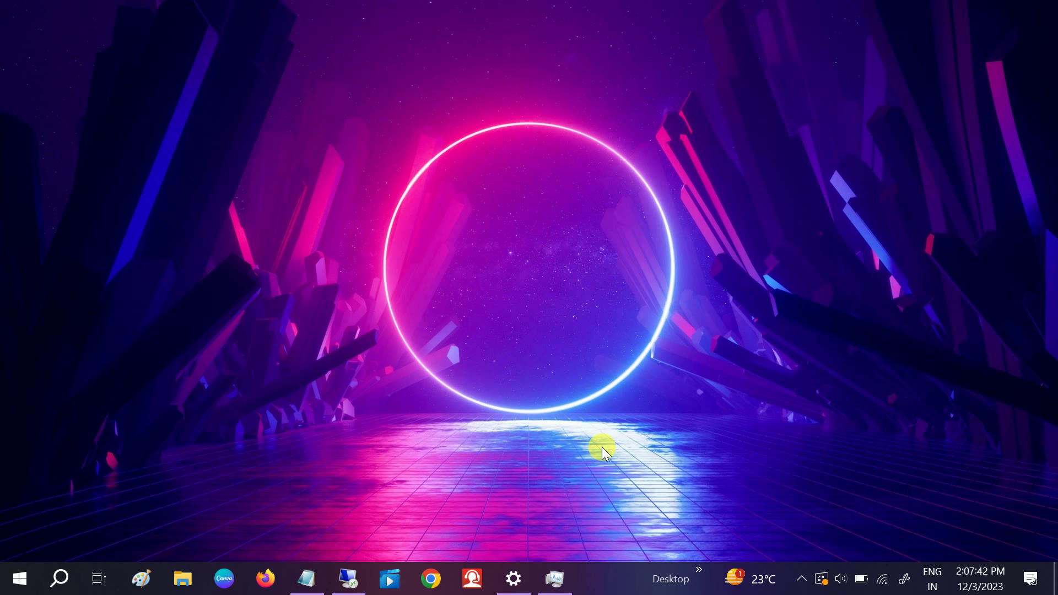
# Open Task Manager full-screen, show Windows Explorer's context menu, then open the File menu
pyautogui.hotkey('ctrl', 'shift', 'Escape')
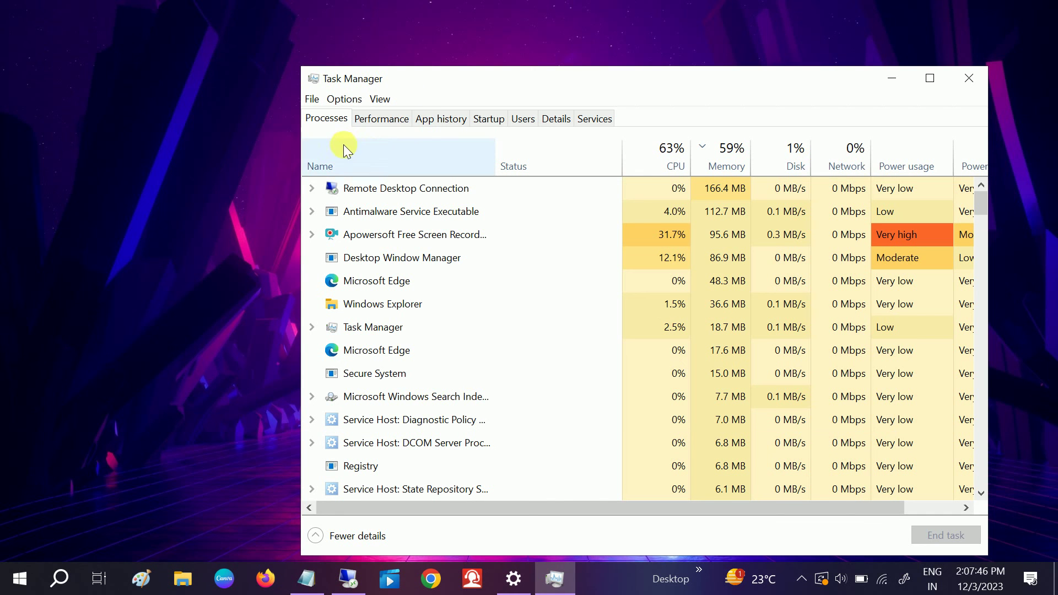
pyautogui.click(936, 80)
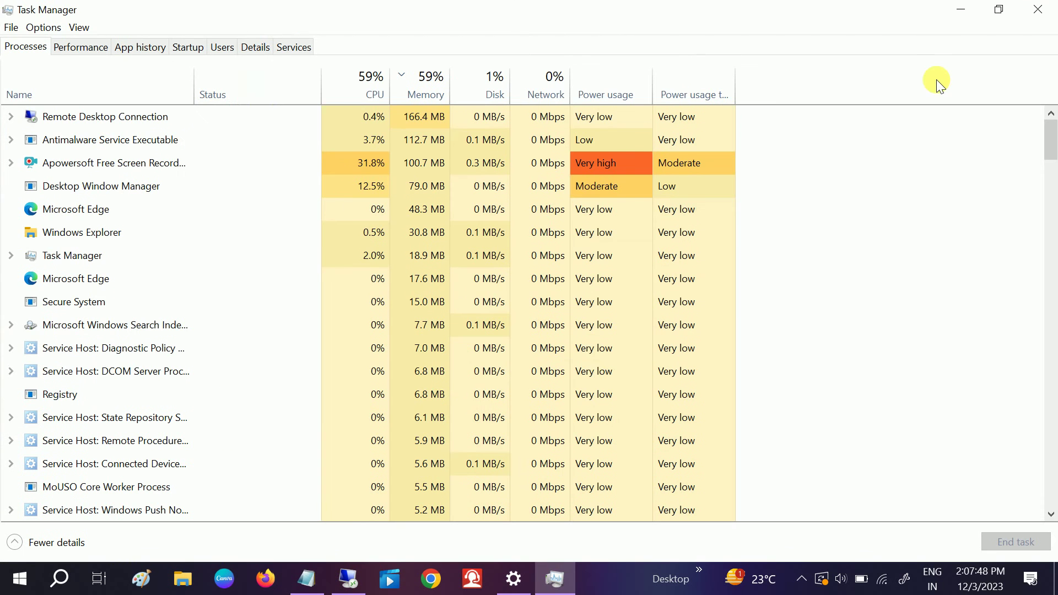
pyautogui.click(89, 236)
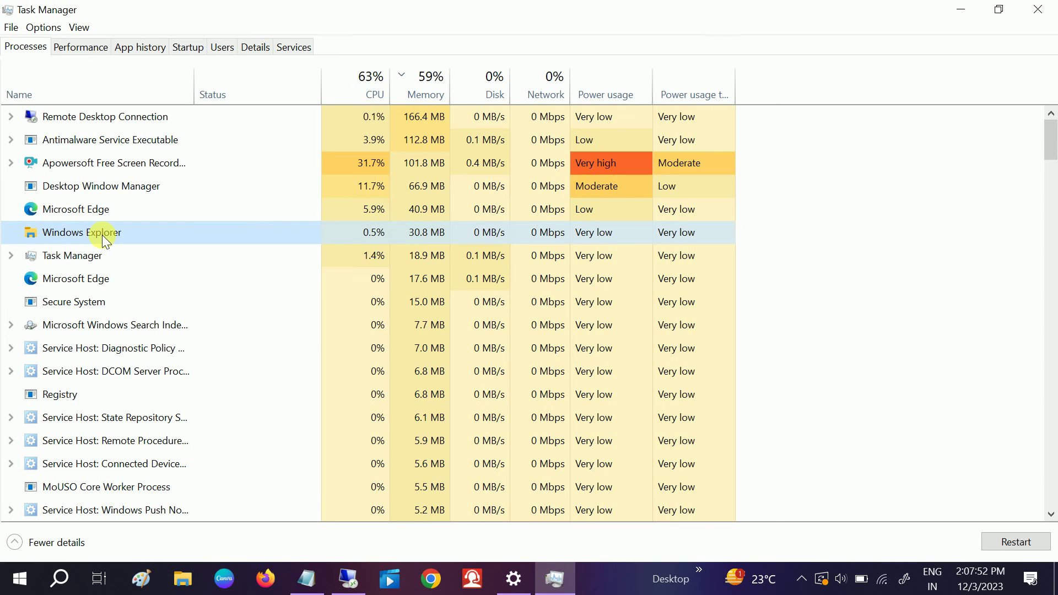
pyautogui.rightClick(105, 238)
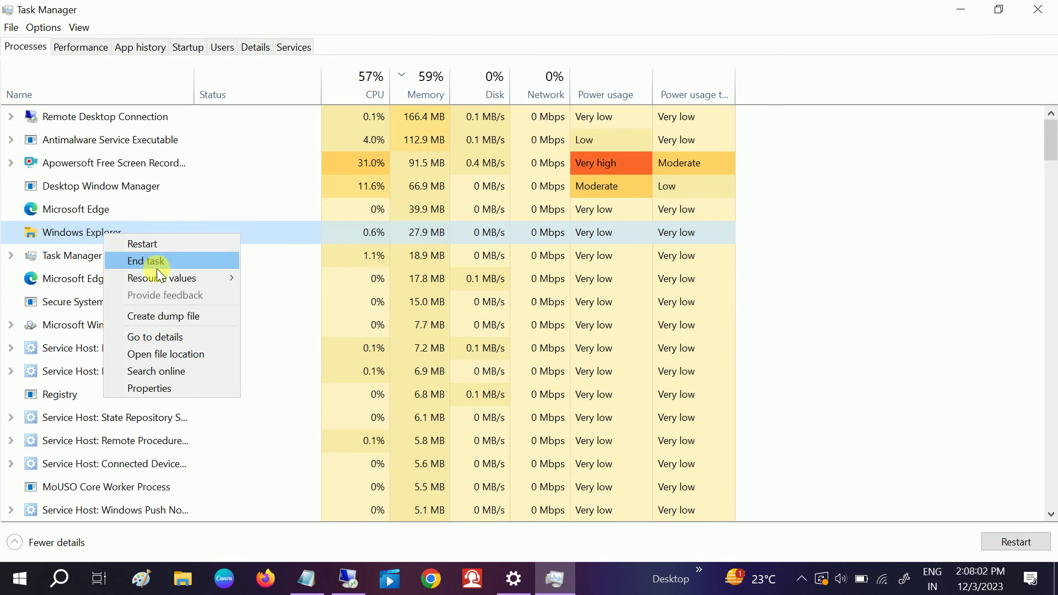
pyautogui.moveTo(162, 279)
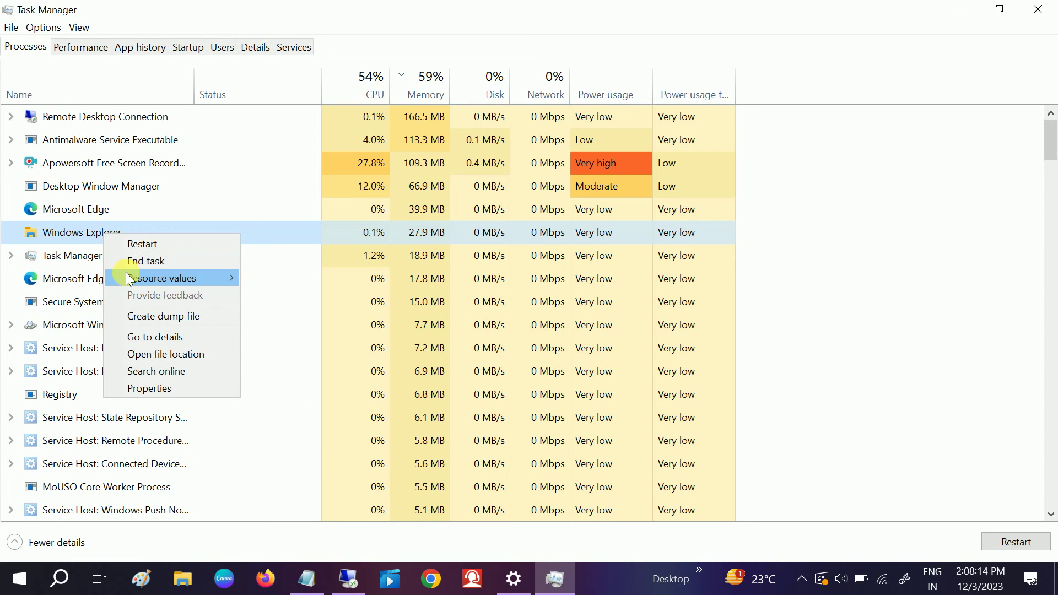
pyautogui.click(11, 27)
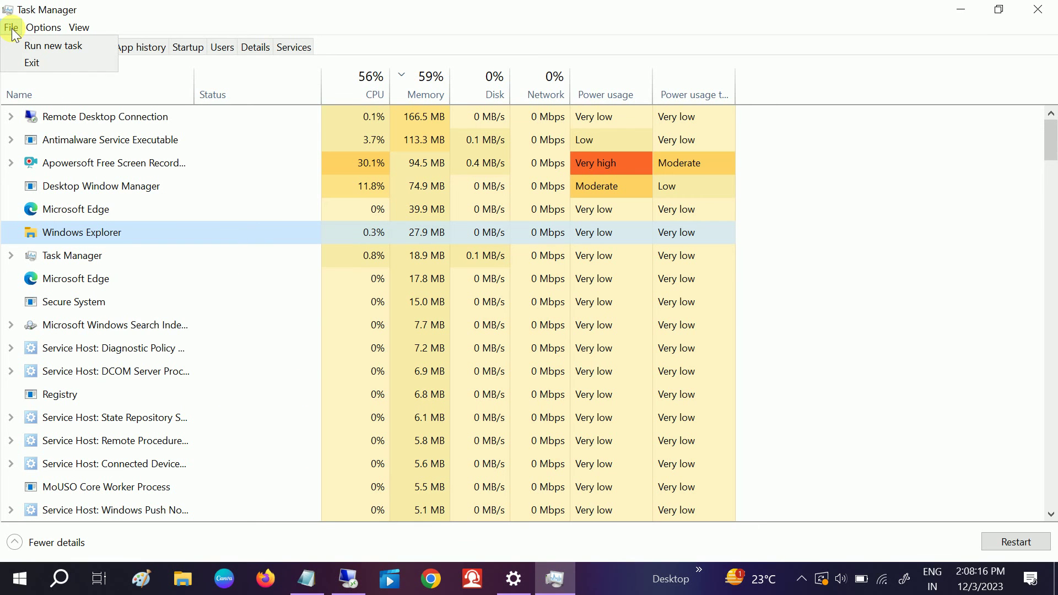
# Relaunch explorer.exe as a new task from Task Manager
pyautogui.click(56, 46)
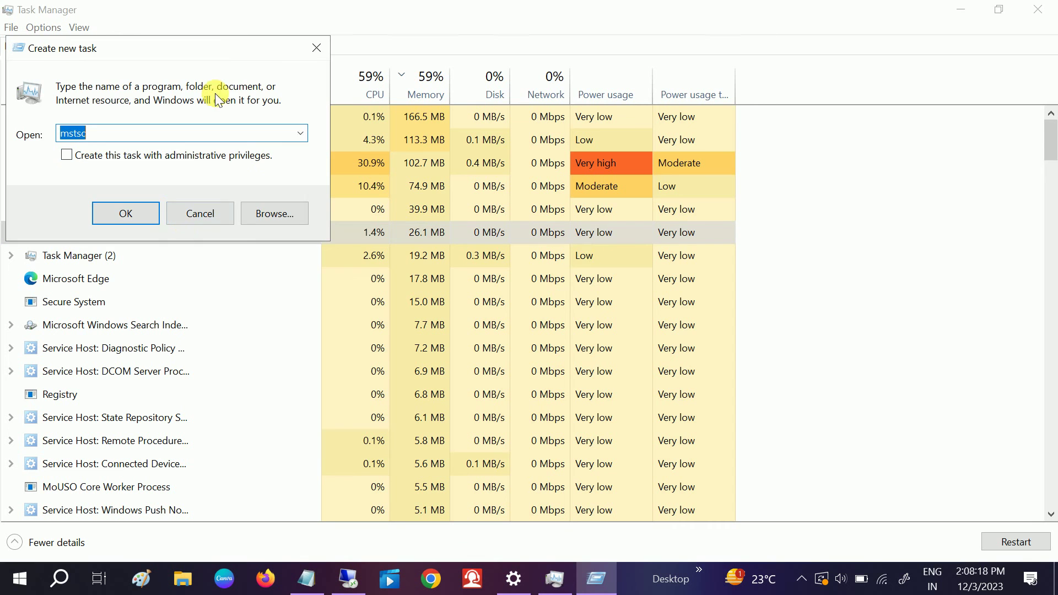
pyautogui.moveTo(215, 49); pyautogui.dragTo(574, 164)
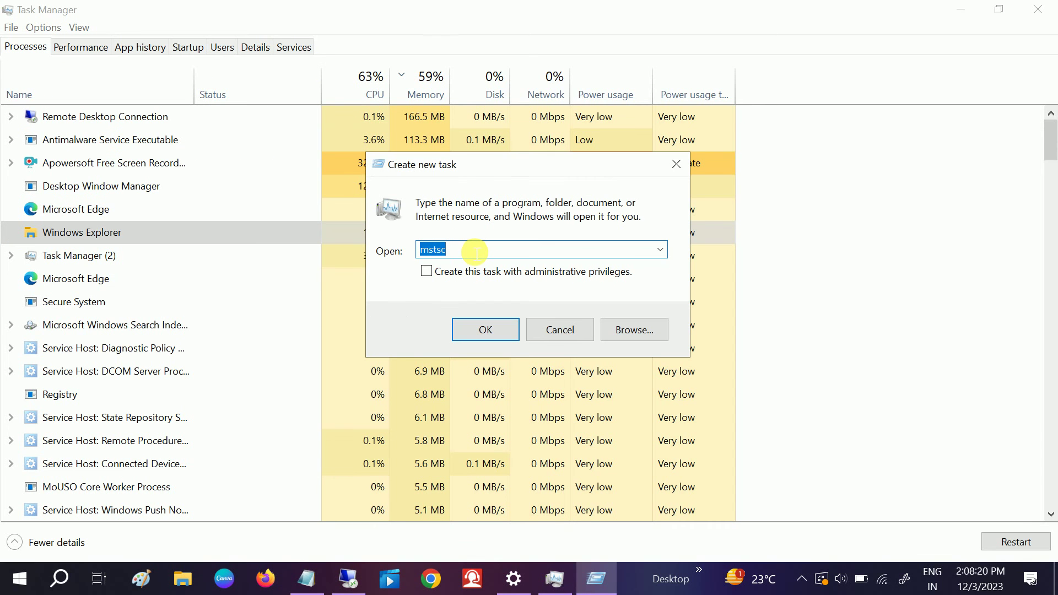
pyautogui.write('ex')
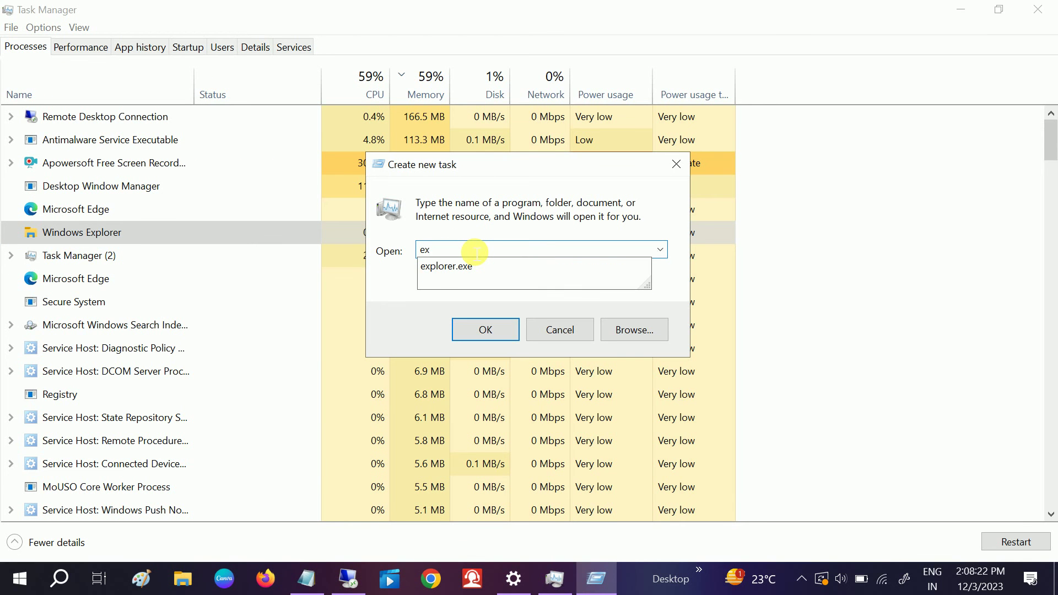
pyautogui.press('Down')
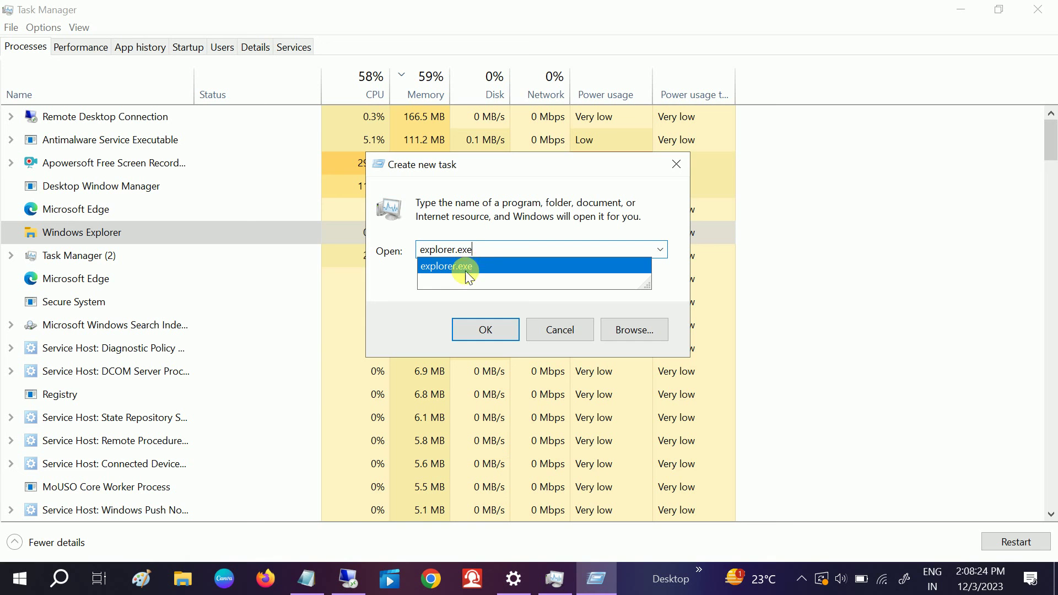
pyautogui.click(478, 266)
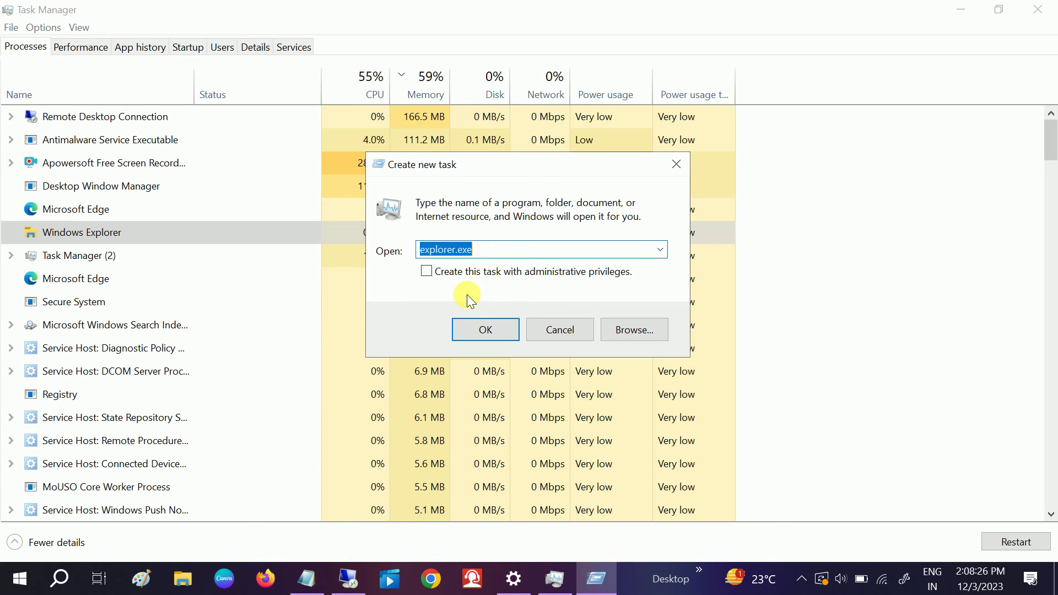
pyautogui.click(494, 332)
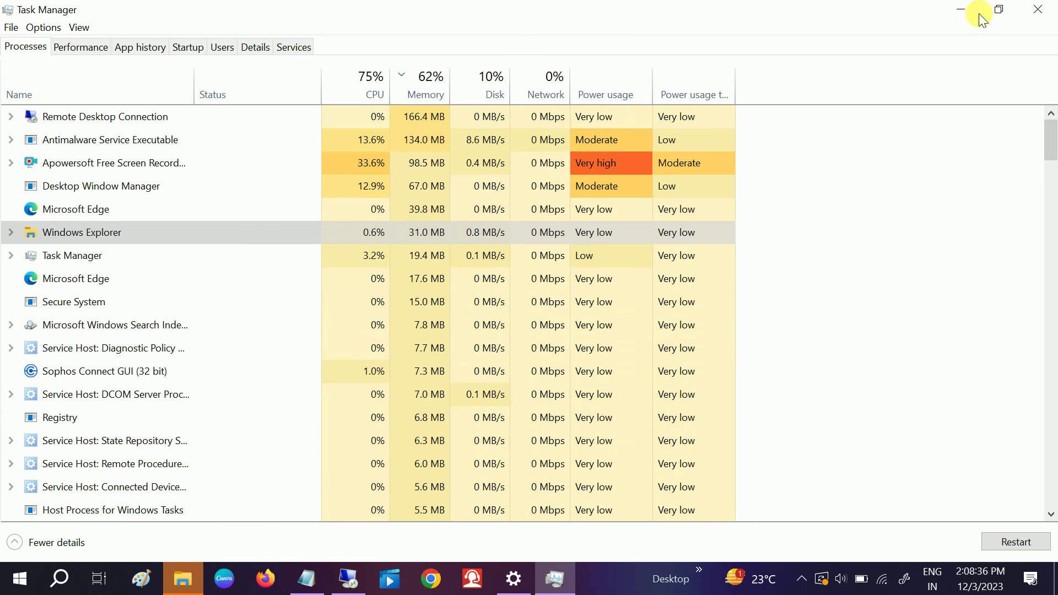
# Close the newly opened File Explorer window and bring Task Manager back
pyautogui.click(960, 8)
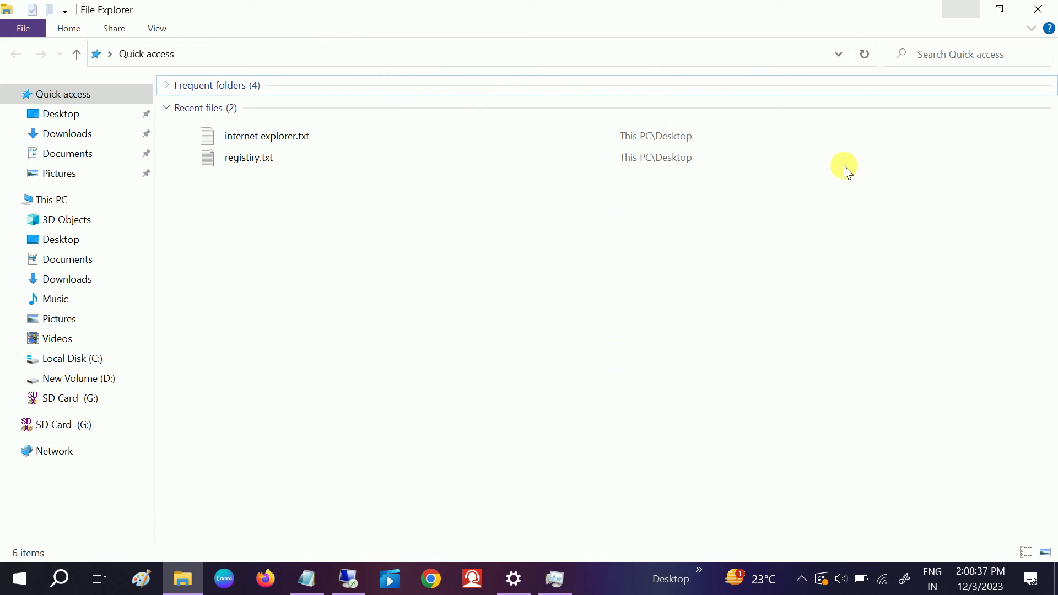
pyautogui.click(1036, 10)
pyautogui.click(552, 589)
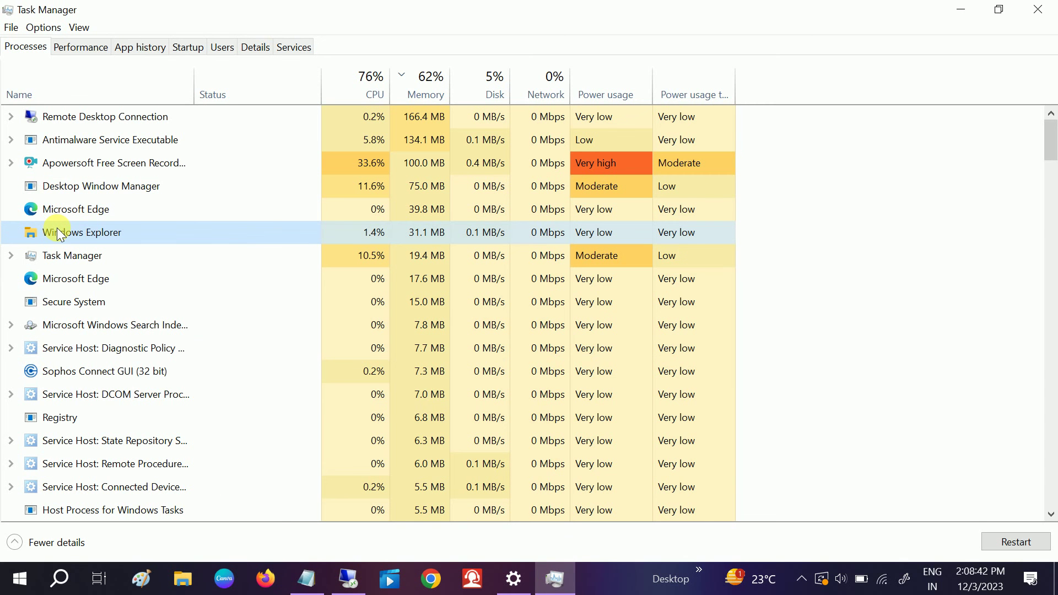
# Run devmgmt.msc as a new task with administrative privileges to open Device Manager
pyautogui.click(11, 27)
pyautogui.click(54, 47)
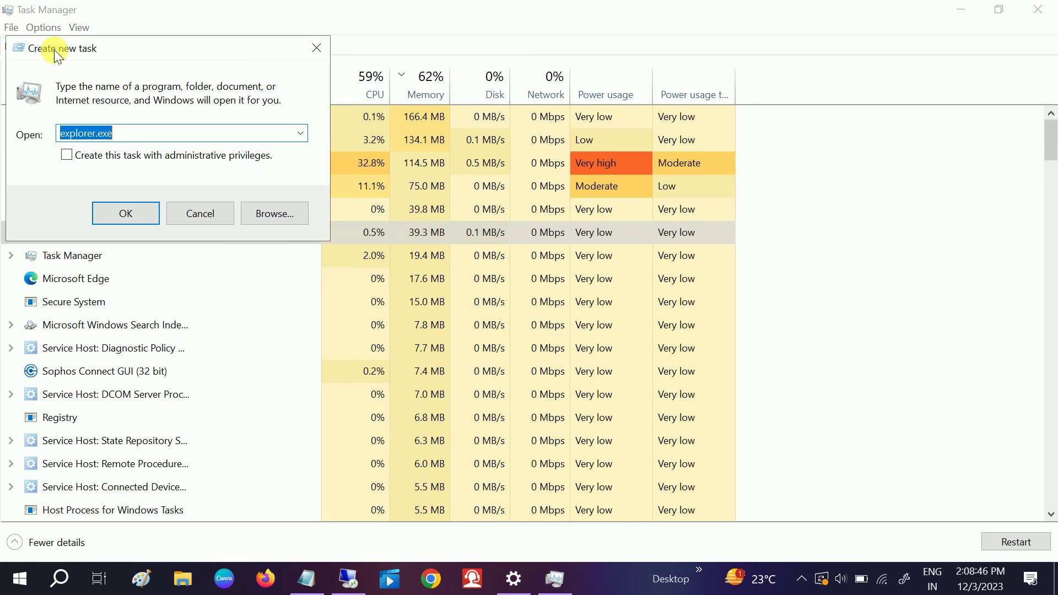
pyautogui.moveTo(219, 39); pyautogui.dragTo(612, 125)
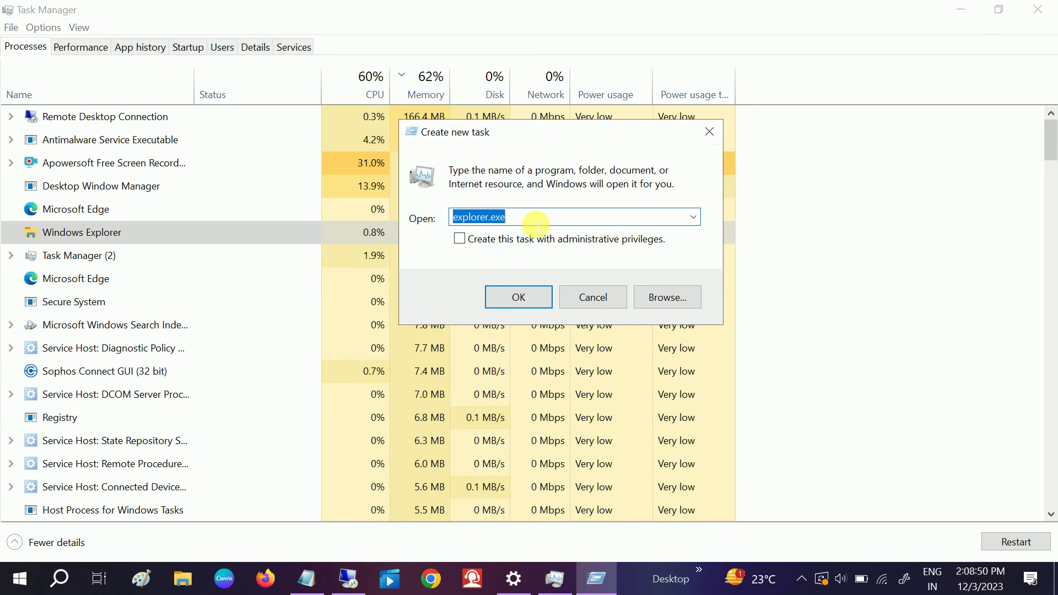
pyautogui.write('de')
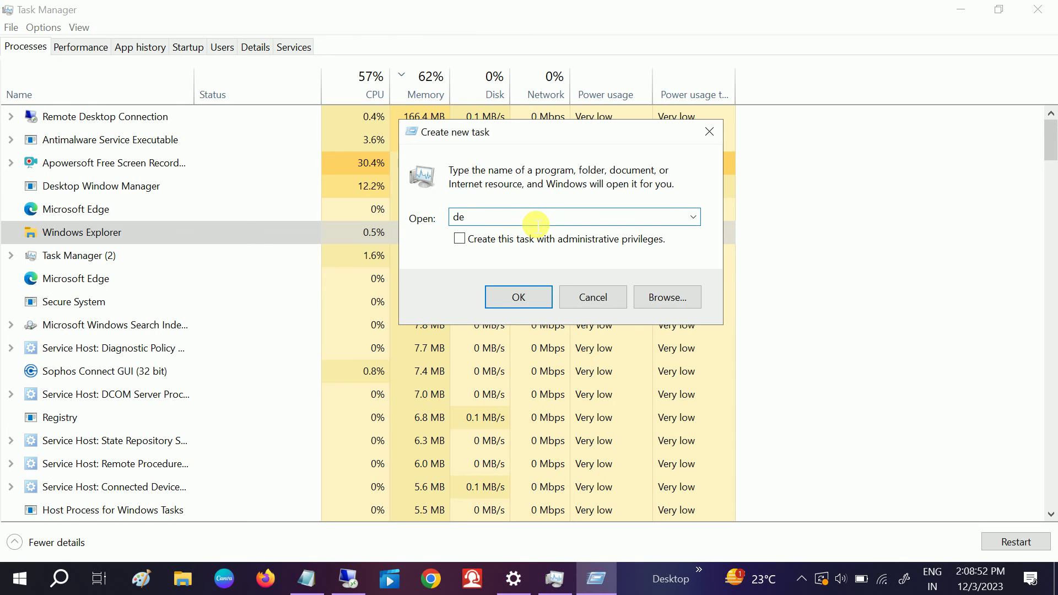
pyautogui.write('vmgmt')
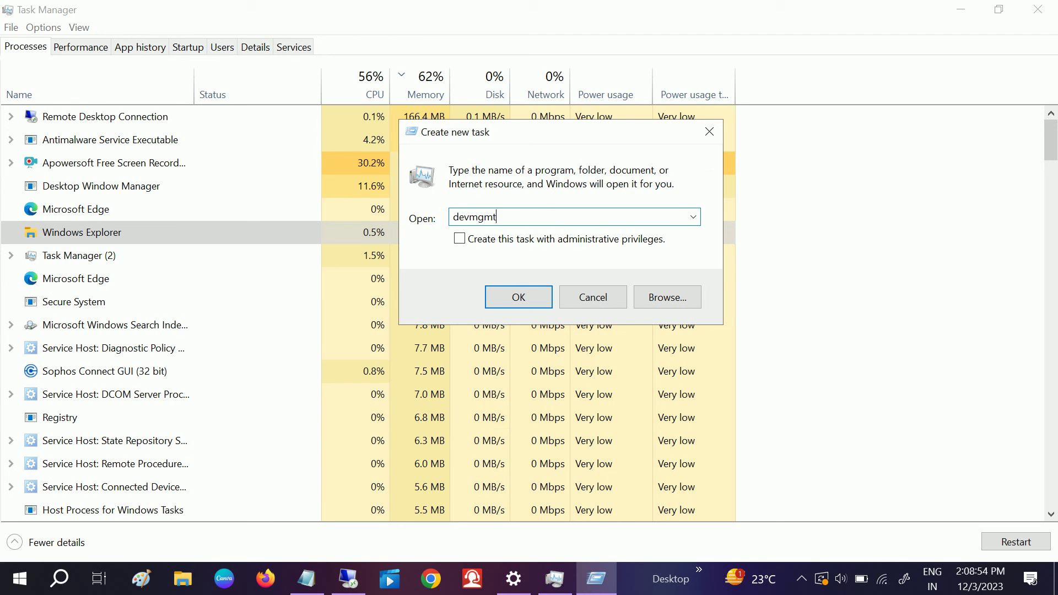
pyautogui.write('.msc')
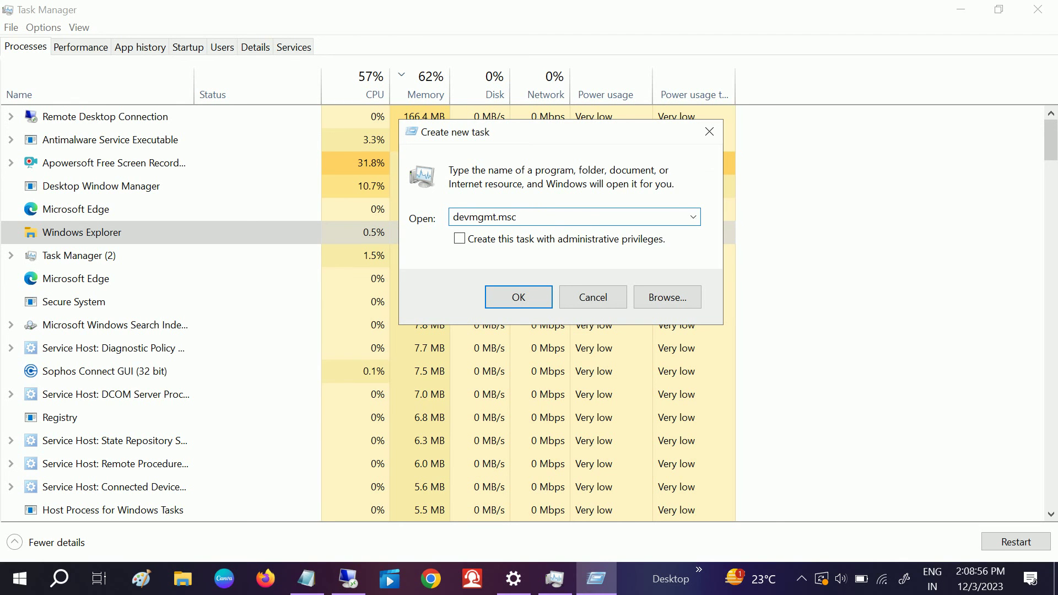
pyautogui.click(459, 239)
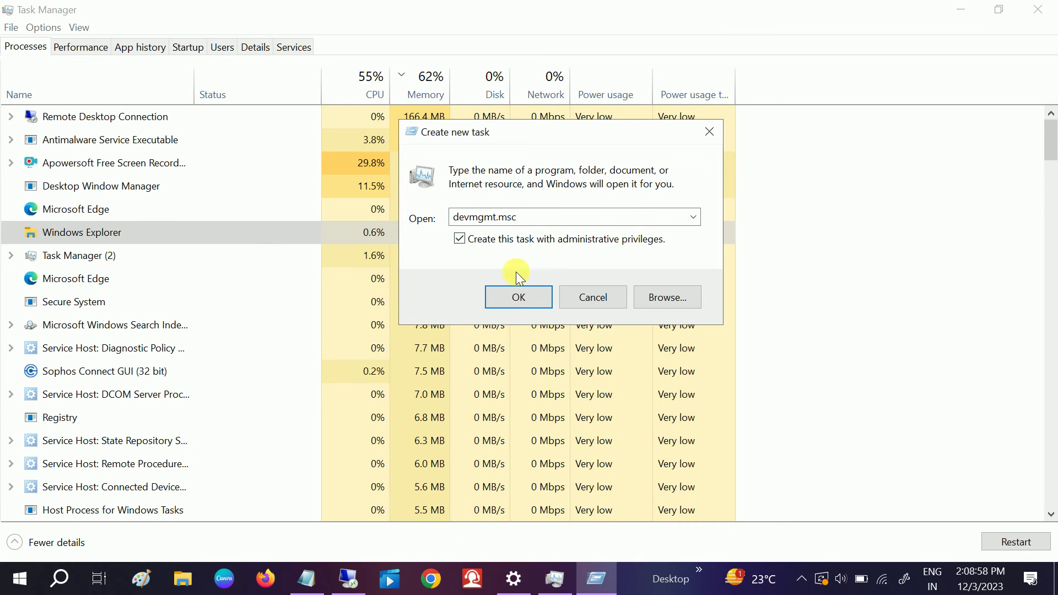
pyautogui.click(508, 293)
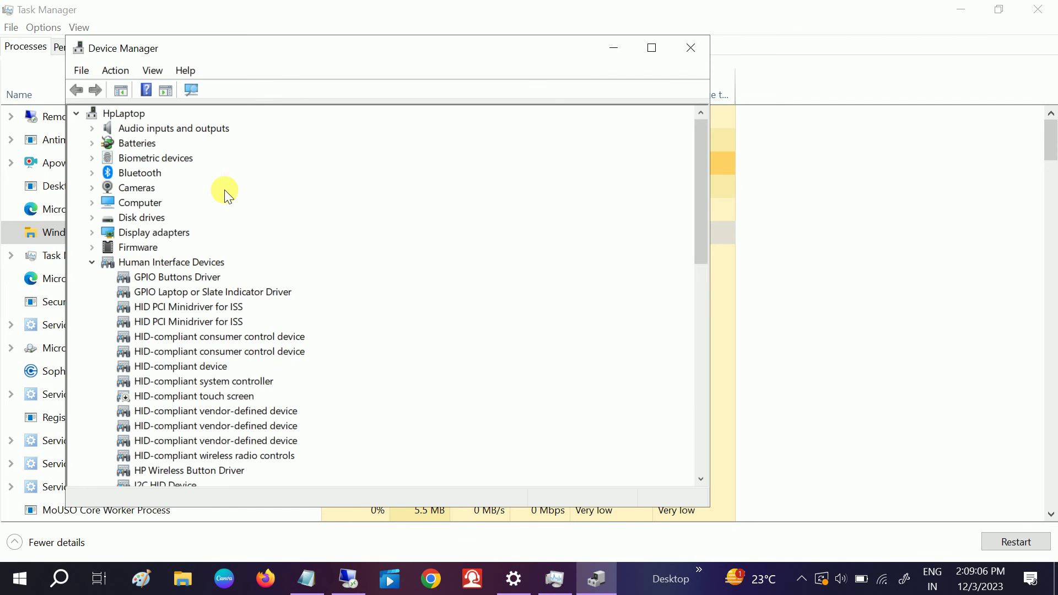
# Expand Display adapters to reach Intel(R) HD Graphics 620, dismissing the Remote Desktop error window
pyautogui.click(91, 262)
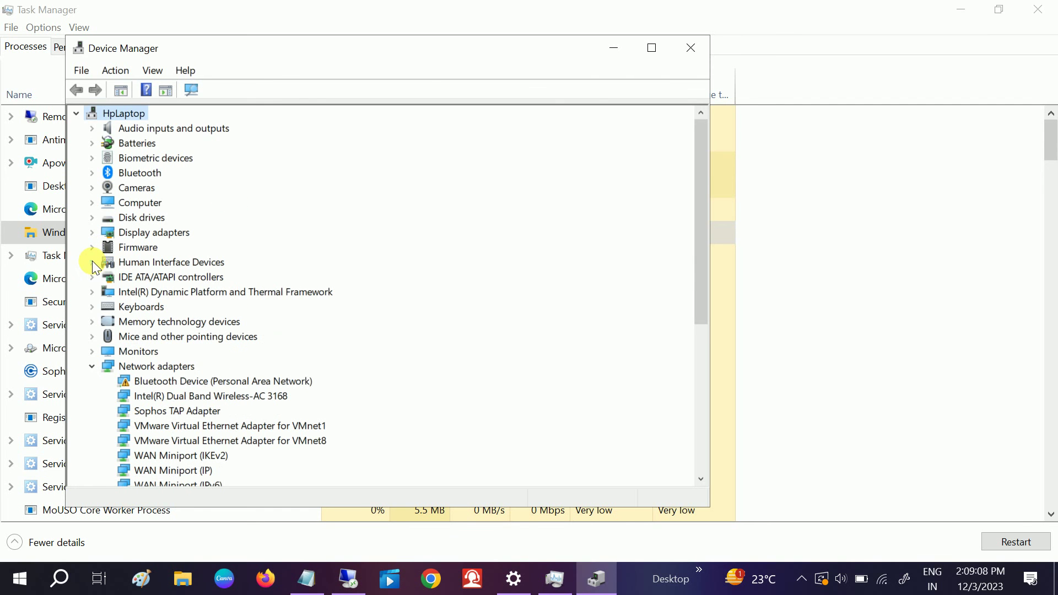
pyautogui.moveTo(483, 54); pyautogui.dragTo(602, 62)
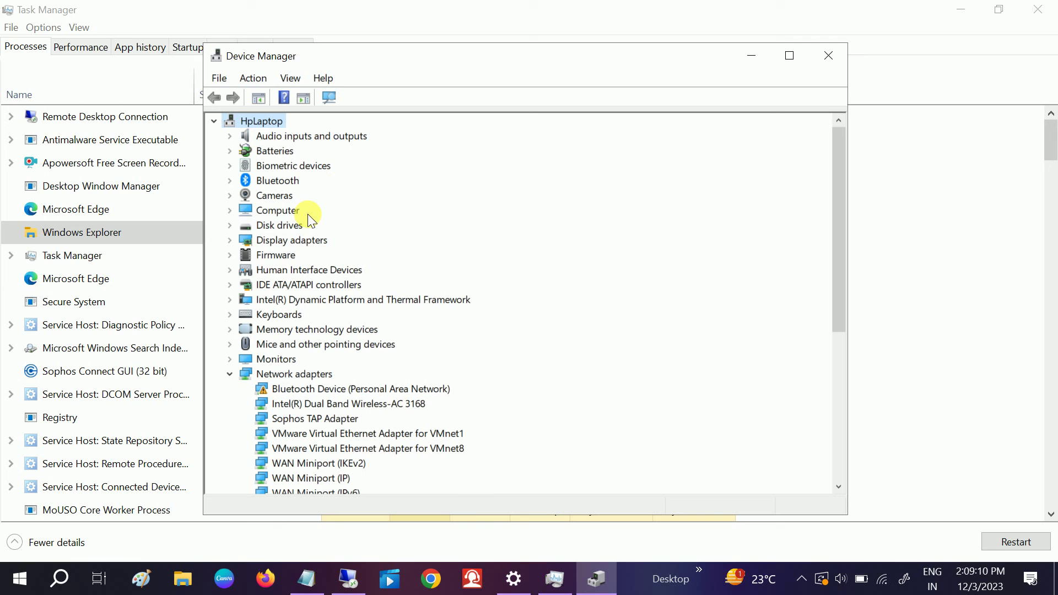
pyautogui.click(235, 243)
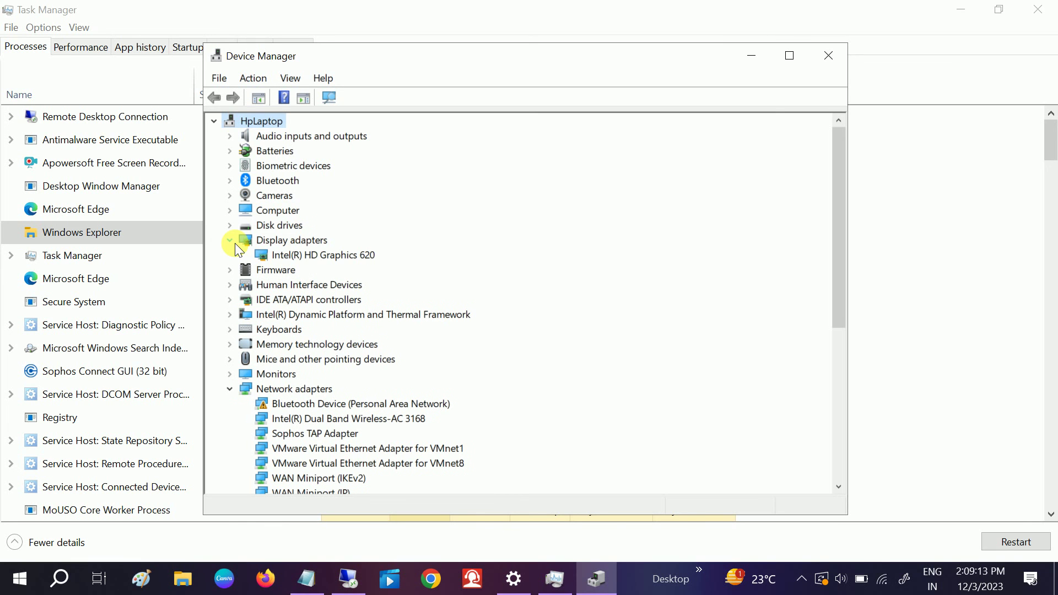
pyautogui.click(300, 256)
pyautogui.rightClick(306, 258)
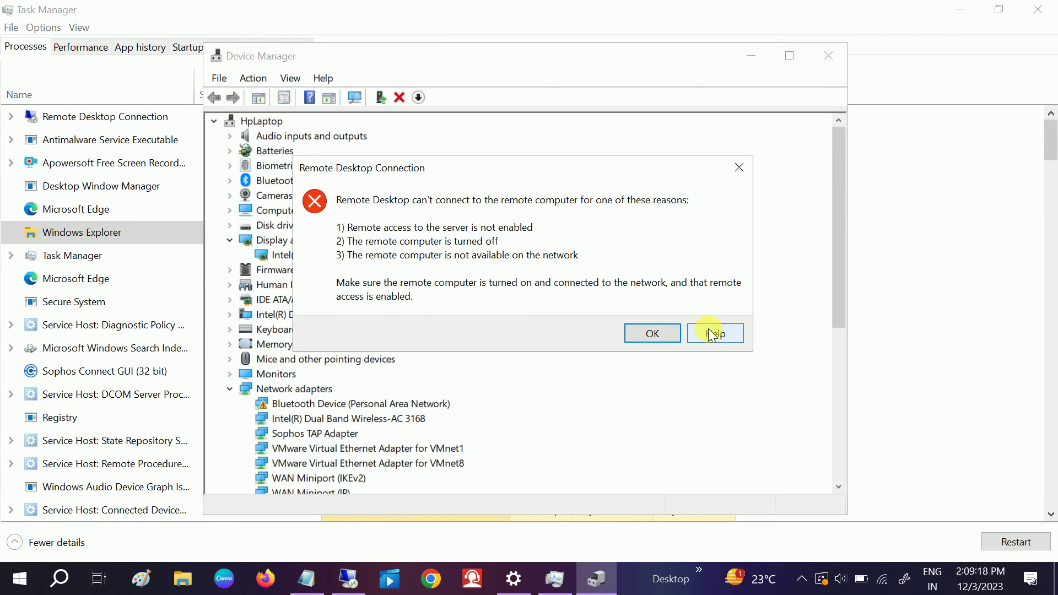
pyautogui.click(738, 166)
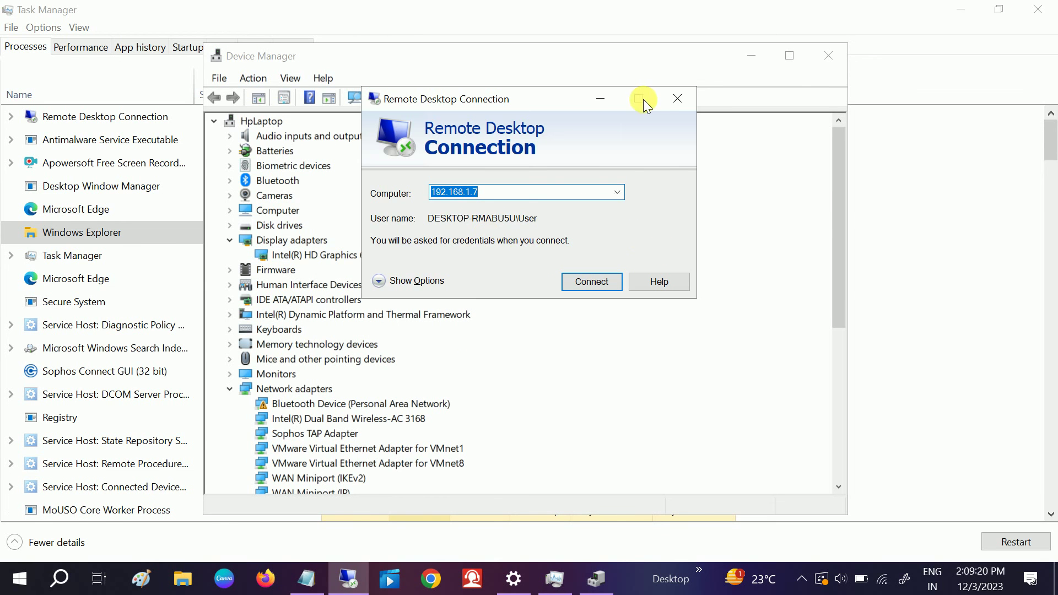
pyautogui.click(676, 99)
# Run an automatic driver search for the Intel(R) HD Graphics 620 adapter
pyautogui.rightClick(325, 255)
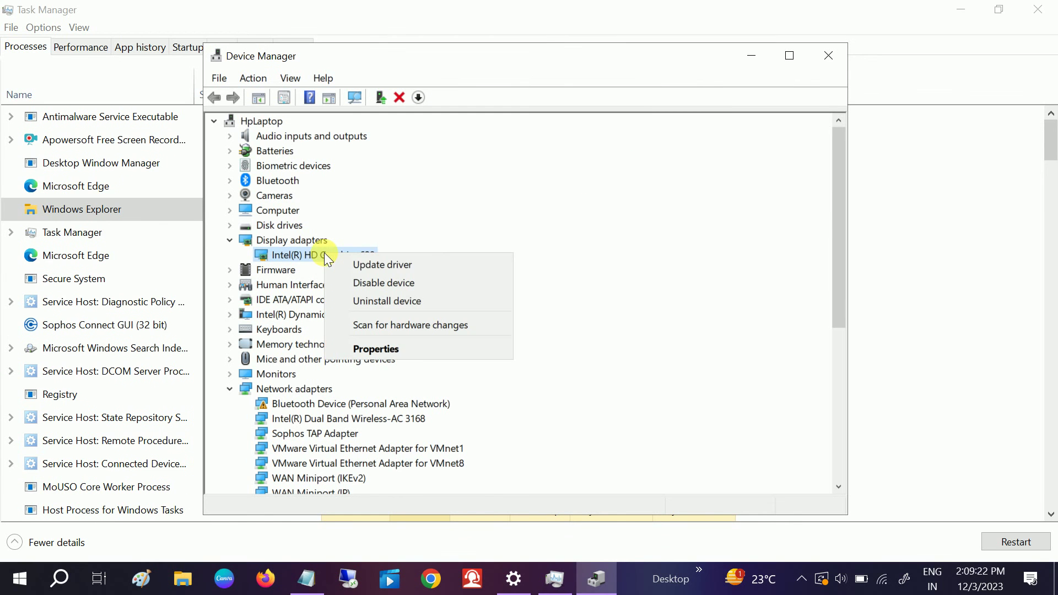
pyautogui.click(380, 265)
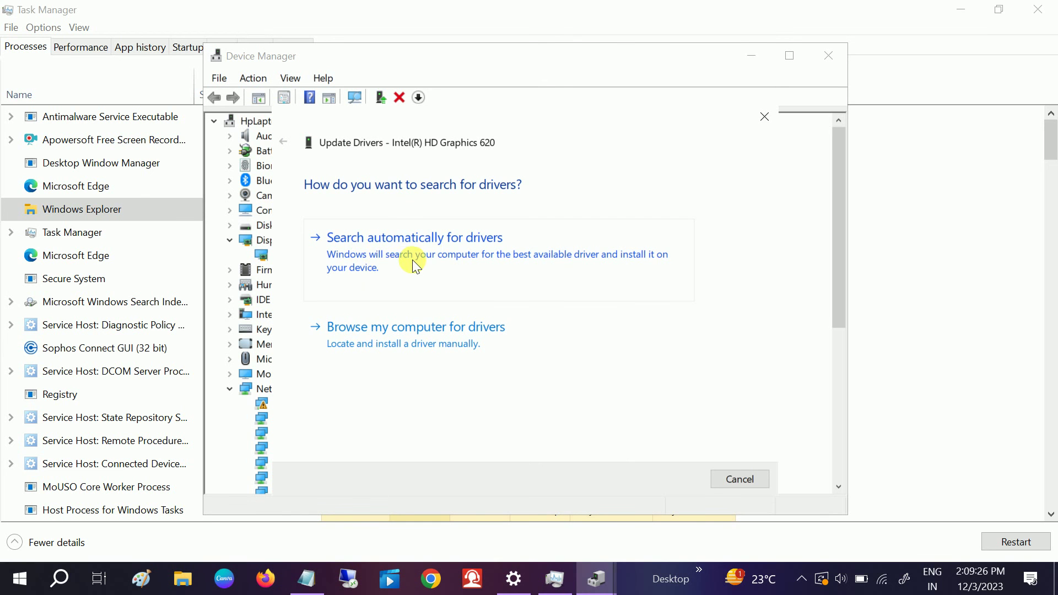
pyautogui.click(412, 259)
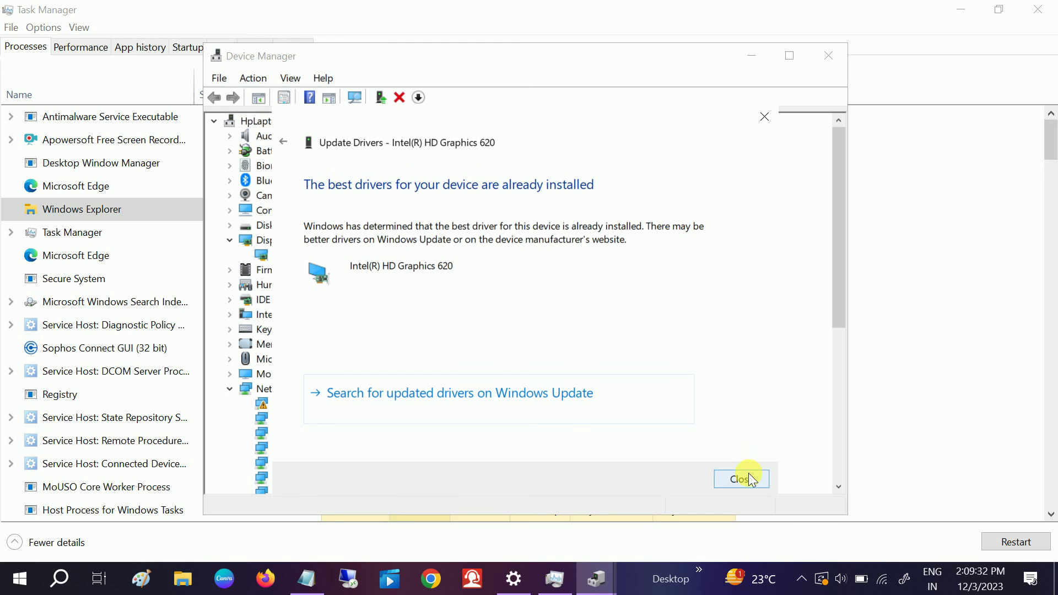
# Reinstall Intel(R) HD Graphics 620 from the computer's compatible drivers list and close the wizard
pyautogui.click(735, 480)
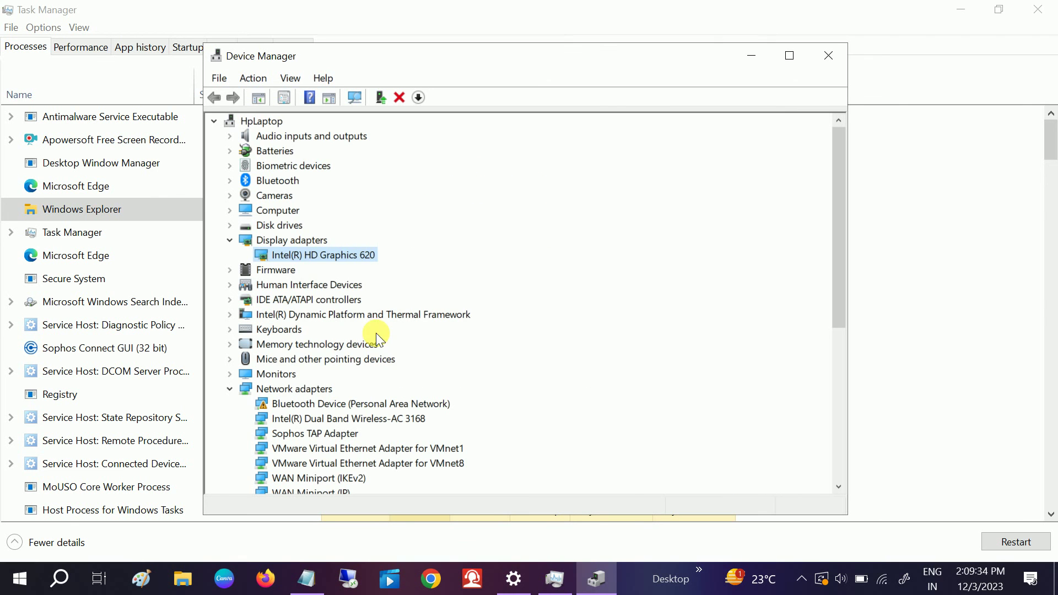
pyautogui.rightClick(289, 255)
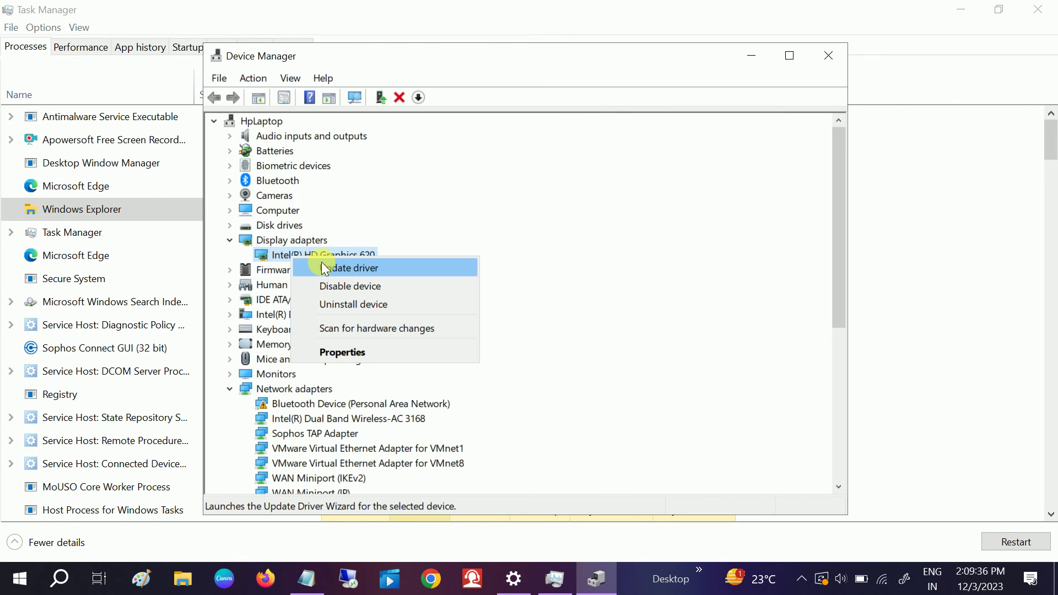
pyautogui.click(323, 265)
pyautogui.click(451, 346)
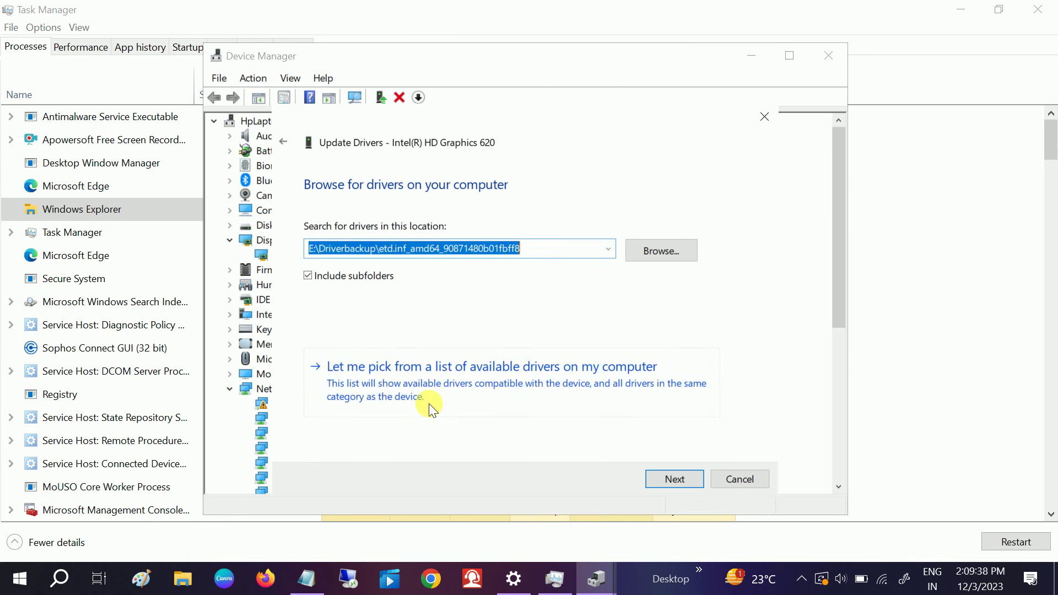
pyautogui.click(428, 403)
pyautogui.click(403, 329)
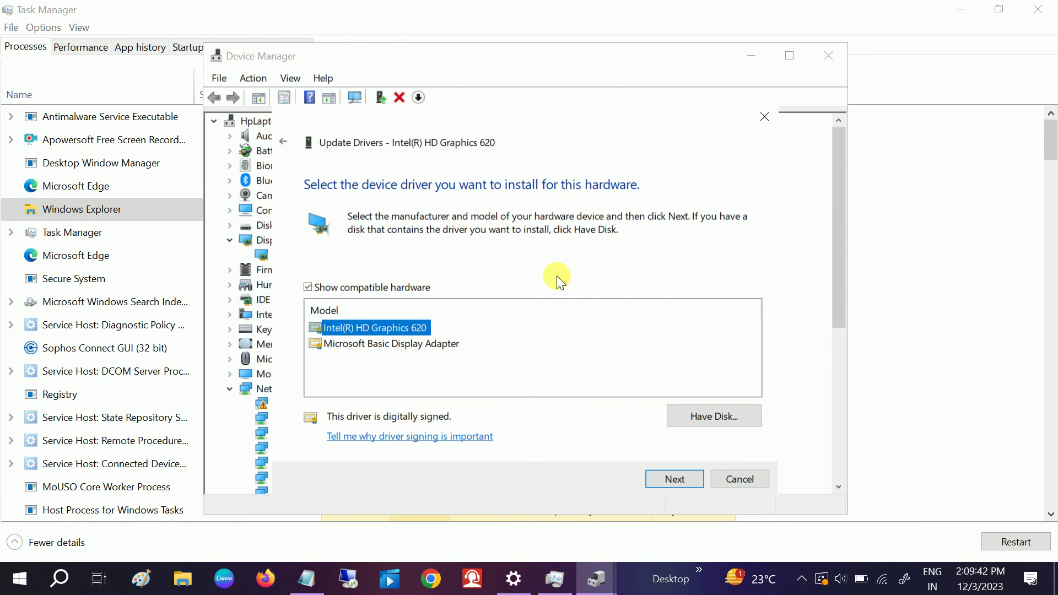
pyautogui.click(677, 479)
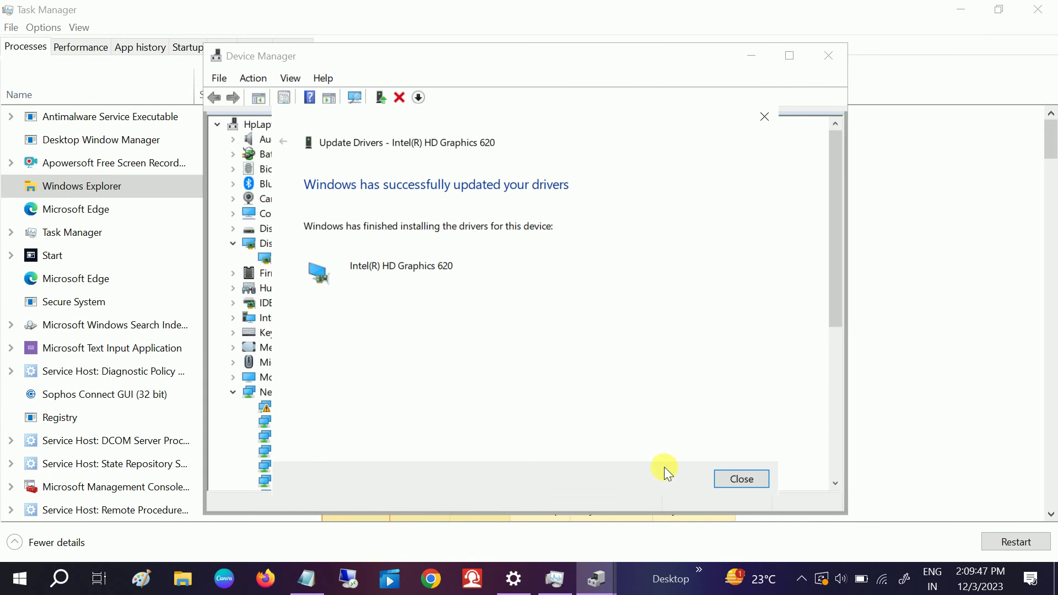
pyautogui.click(737, 480)
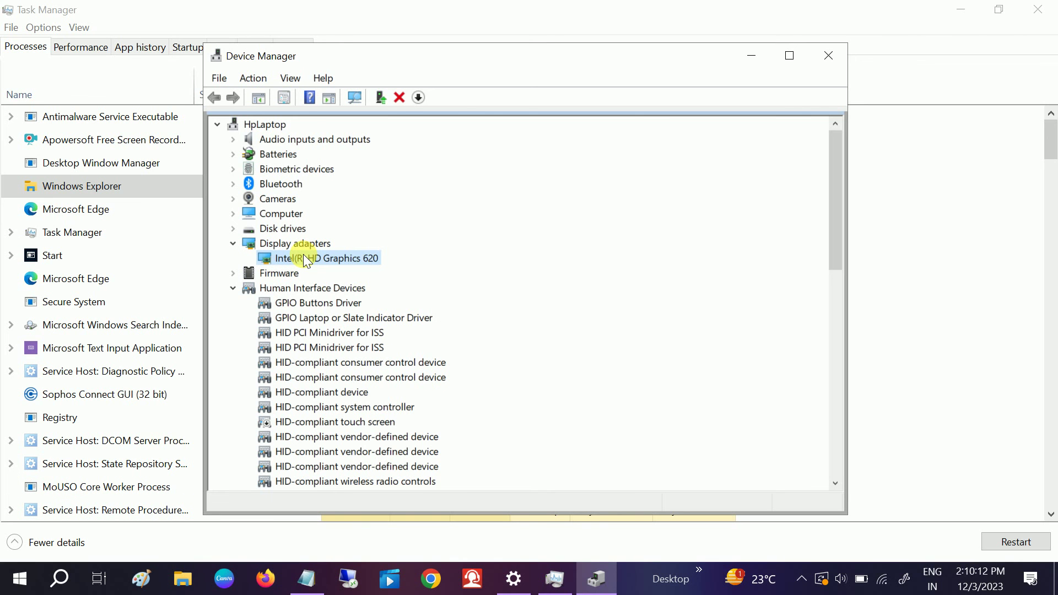
pyautogui.rightClick(304, 255)
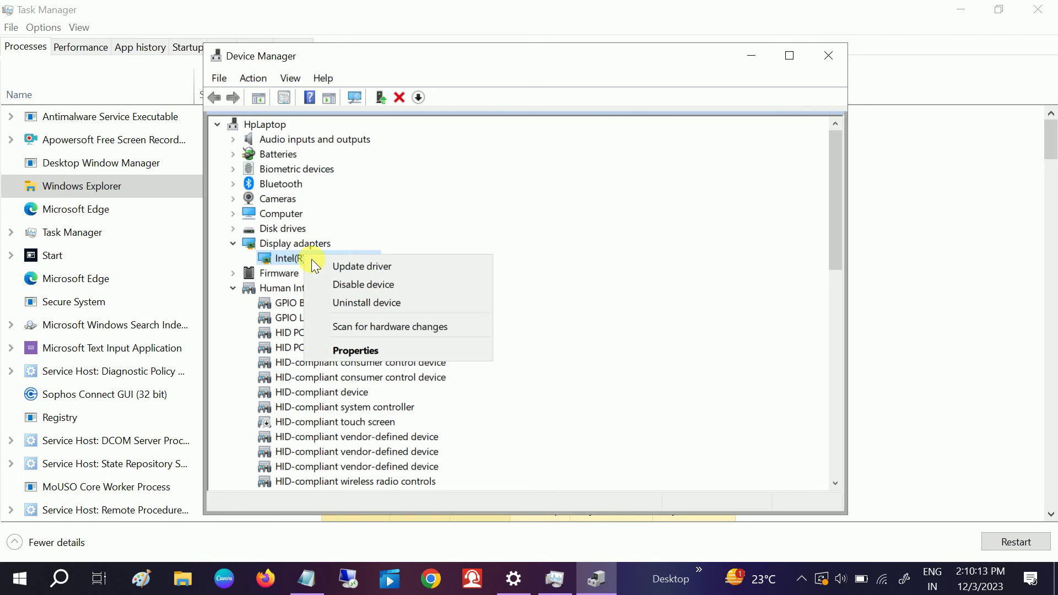
pyautogui.click(349, 352)
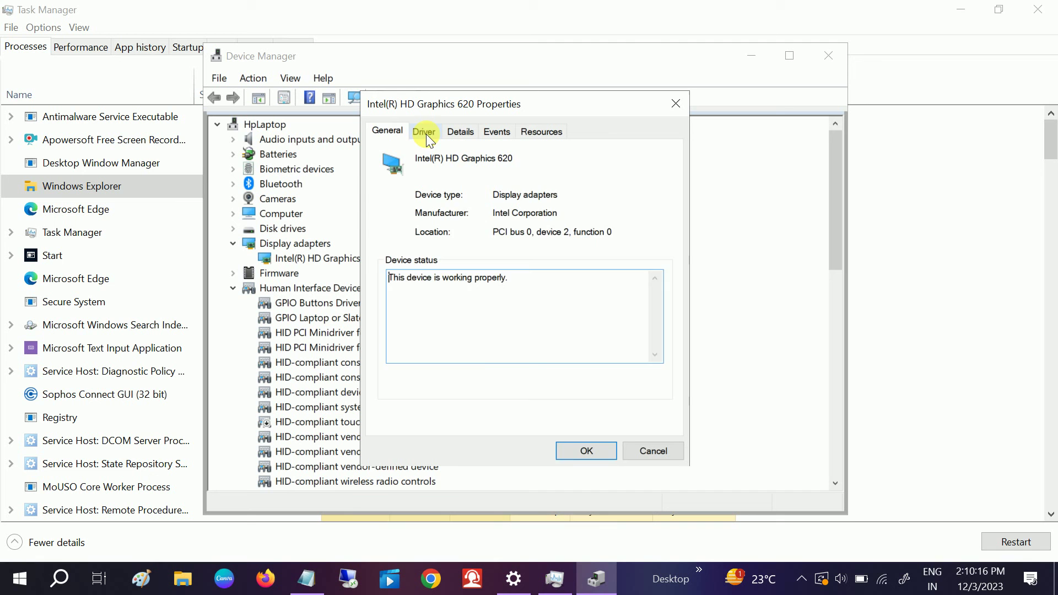
pyautogui.click(425, 133)
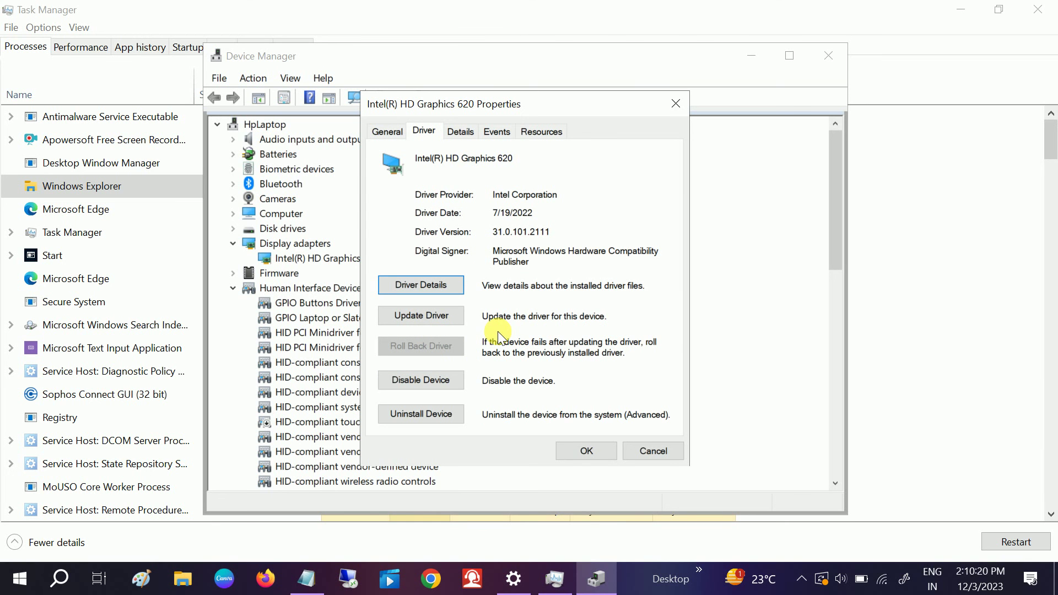
pyautogui.click(585, 455)
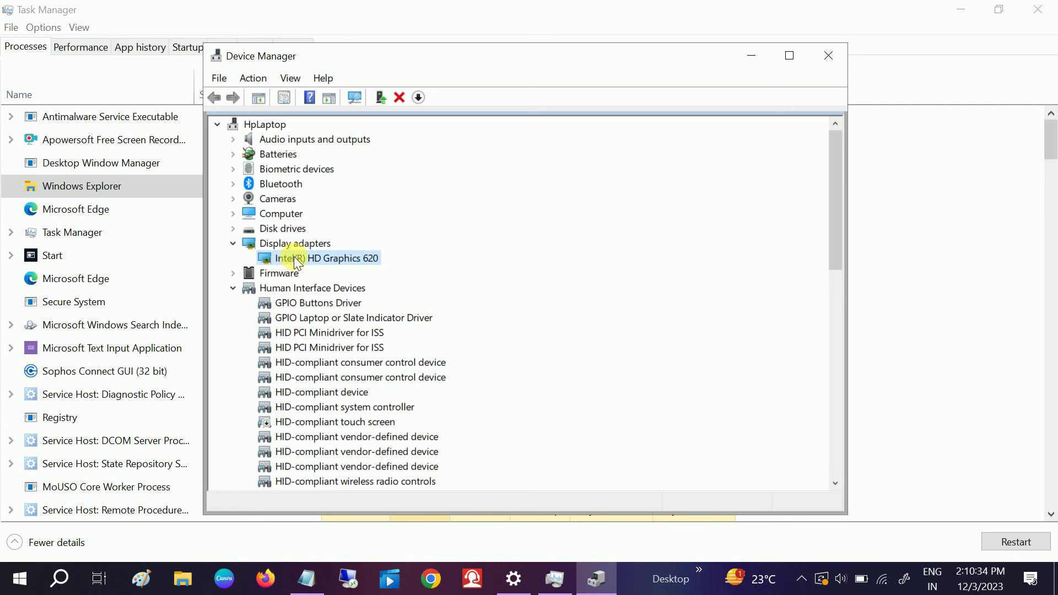
pyautogui.rightClick(295, 257)
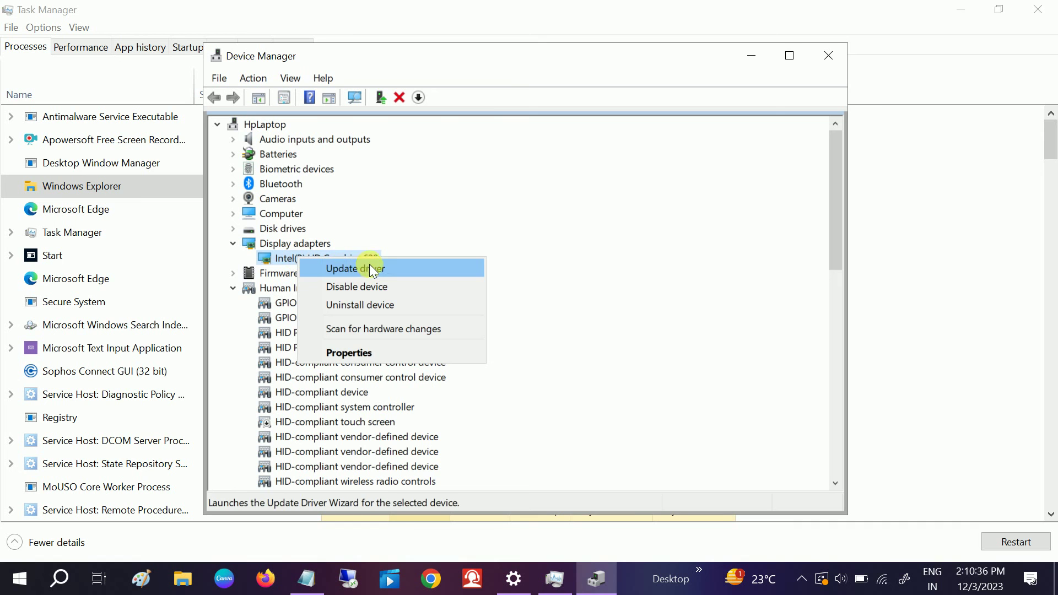
pyautogui.click(352, 304)
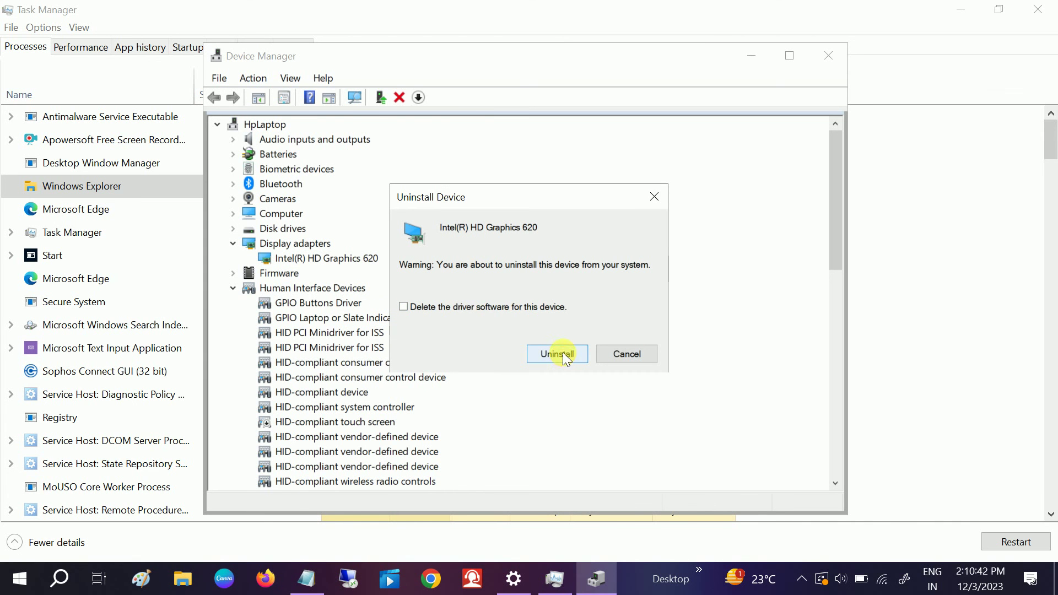
pyautogui.click(651, 198)
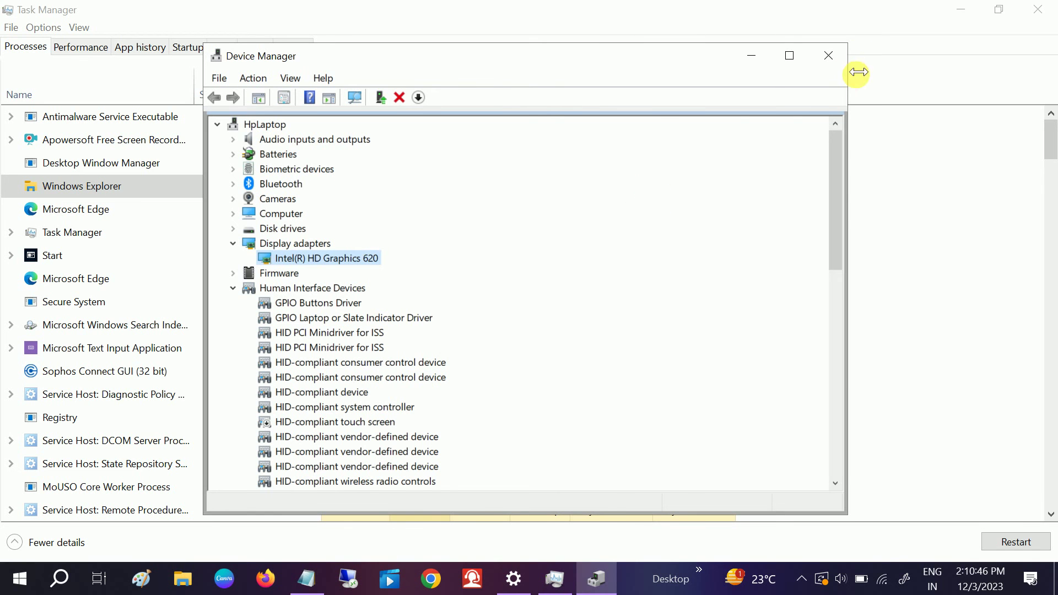
# Close Device Manager and launch cmd as an administrator through Run new task
pyautogui.click(837, 57)
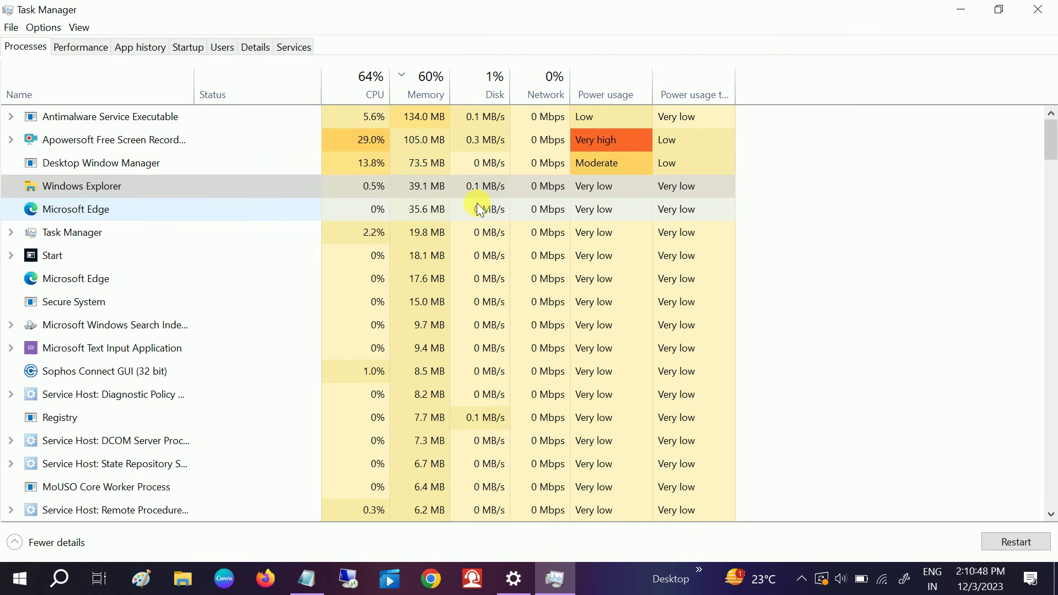
pyautogui.click(11, 27)
pyautogui.click(33, 42)
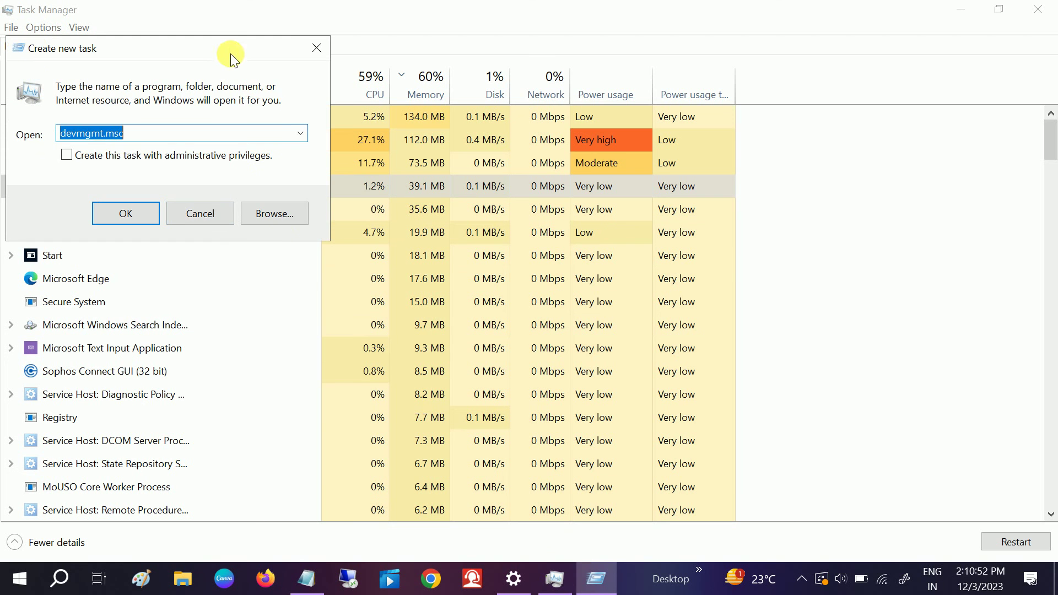
pyautogui.moveTo(230, 54); pyautogui.dragTo(588, 160)
pyautogui.write('cmd')
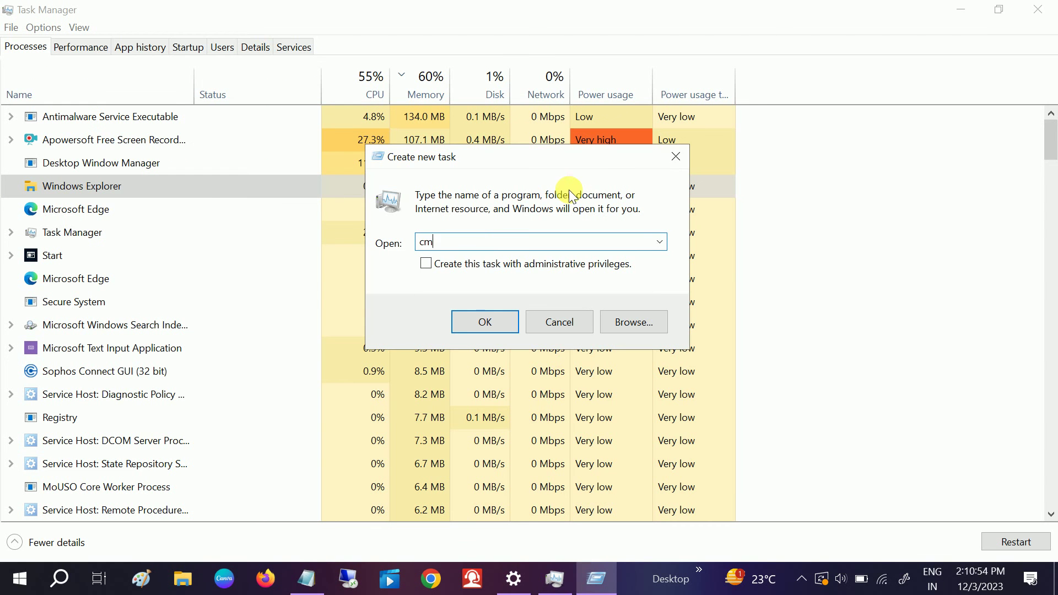
pyautogui.click(433, 263)
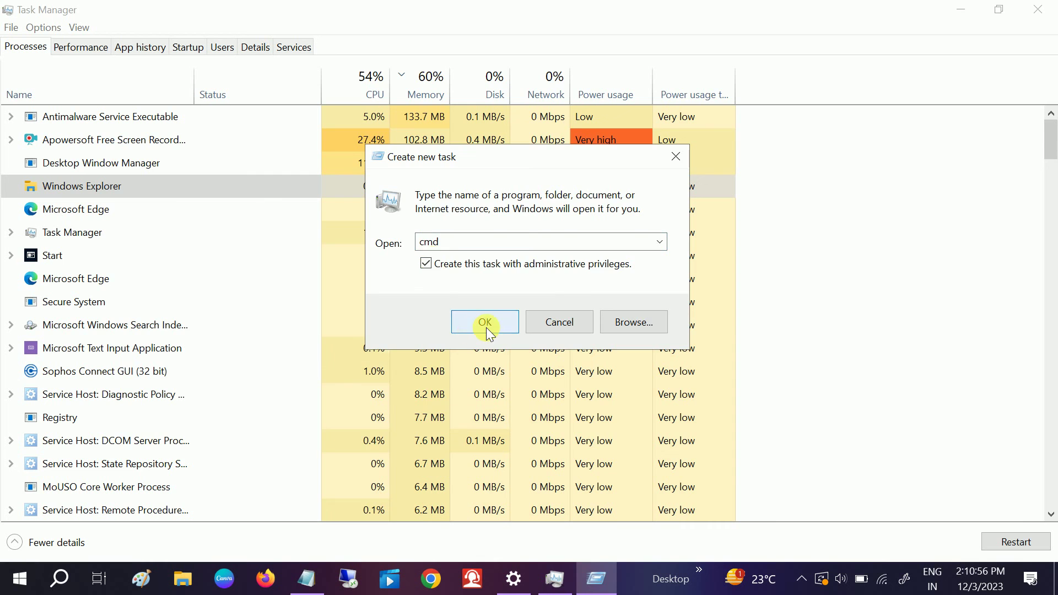
pyautogui.click(485, 325)
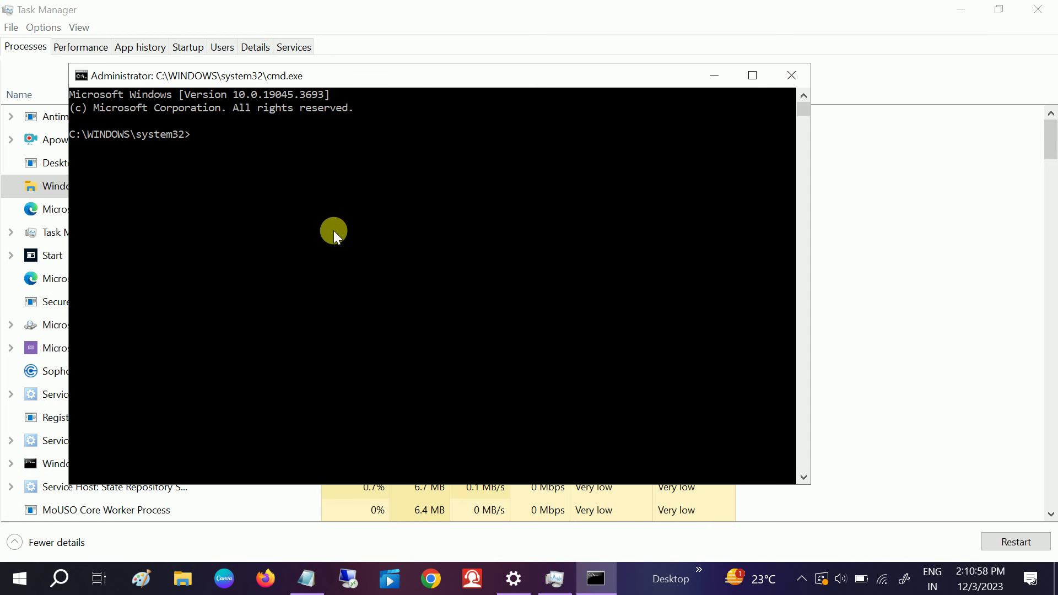
# Enter shutdown /r /t 0 at the prompt, then start erasing it without running it
pyautogui.write('shu')
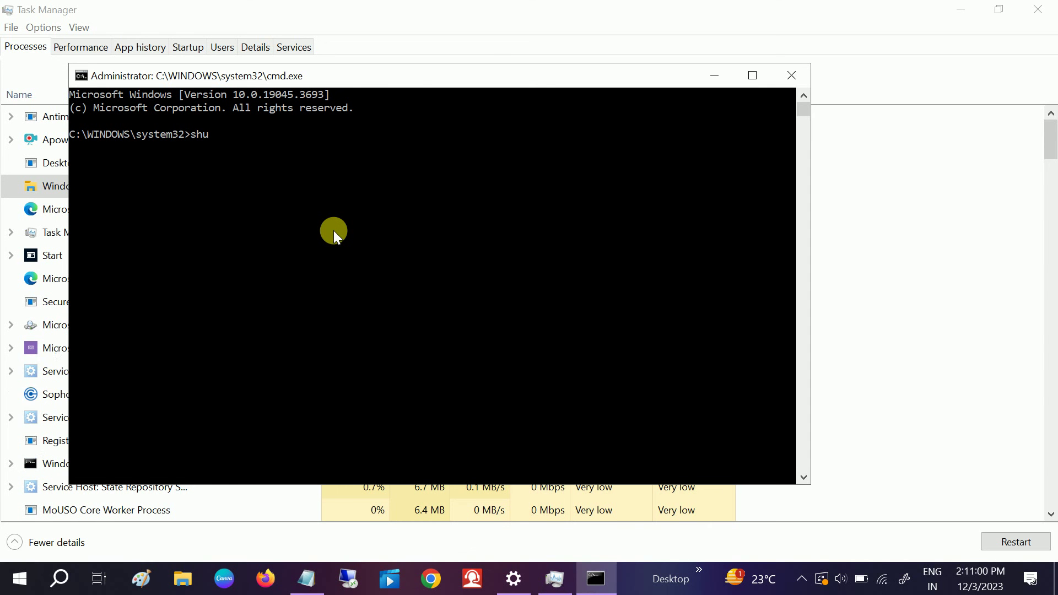
pyautogui.write('tdown /')
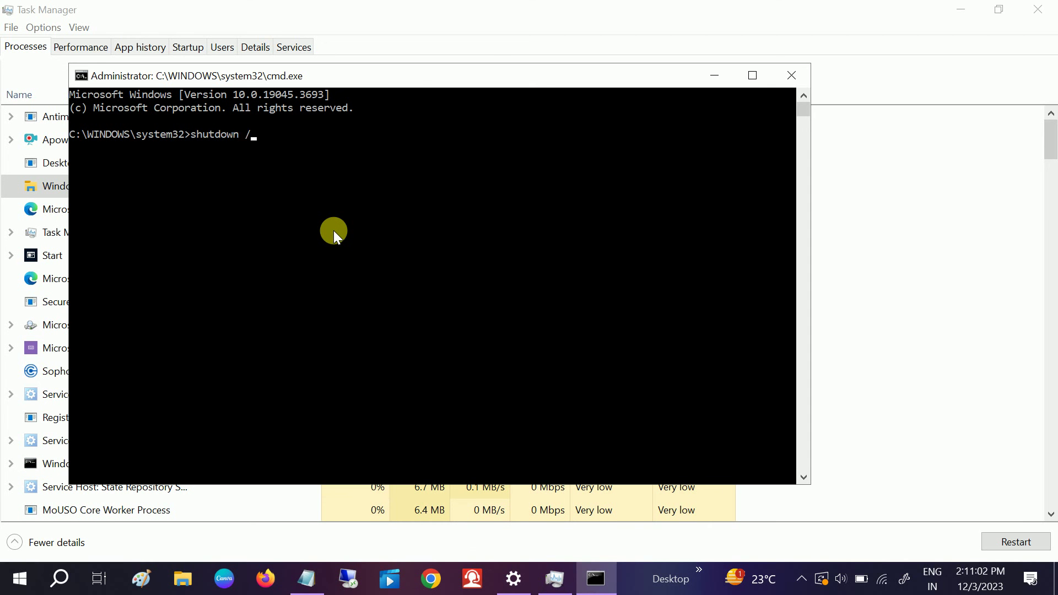
pyautogui.write('r /t 0')
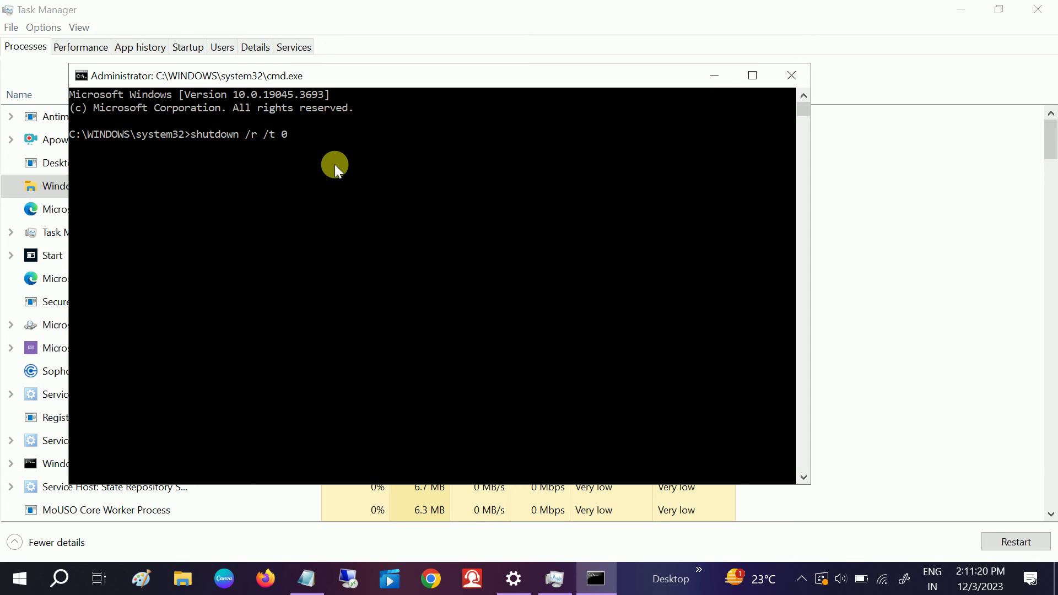
pyautogui.press('BackSpace')
pyautogui.press('BackSpace')
pyautogui.press('BackSpace')
pyautogui.press('BackSpace')
pyautogui.press('BackSpace')
pyautogui.press('BackSpace')
pyautogui.press('BackSpace')
pyautogui.press('BackSpace')
pyautogui.press('BackSpace')
pyautogui.press('BackSpace')
pyautogui.press('BackSpace')
pyautogui.press('BackSpace')
pyautogui.press('BackSpace')
pyautogui.press('BackSpace')
pyautogui.press('BackSpace')
pyautogui.press('BackSpace')
# Run sfc /scannow, which reports a pending repair needing a reboot, then close Command Prompt
pyautogui.write('sfc /sc')
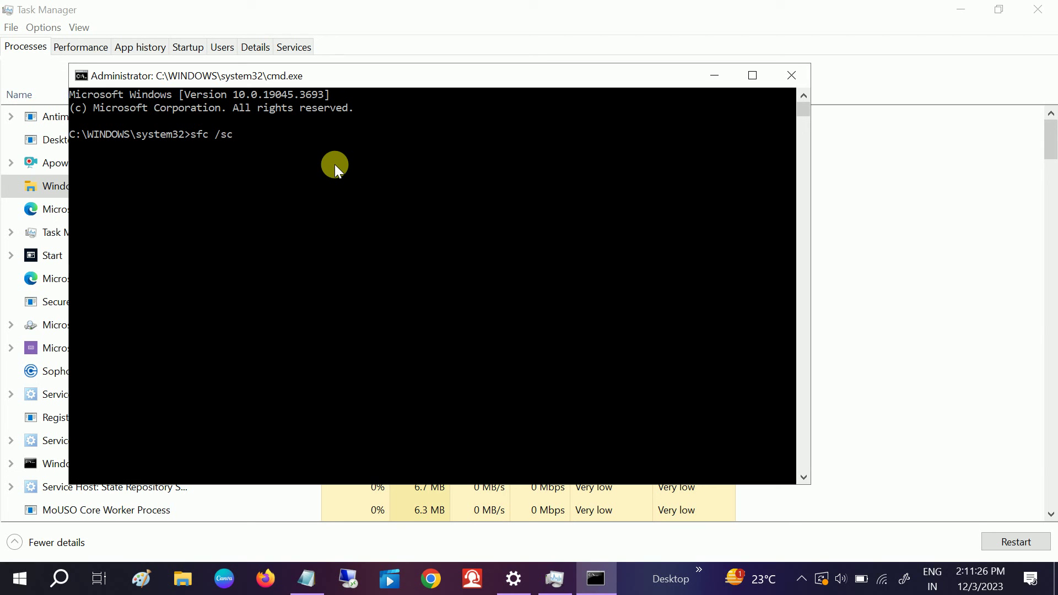
pyautogui.write('annow')
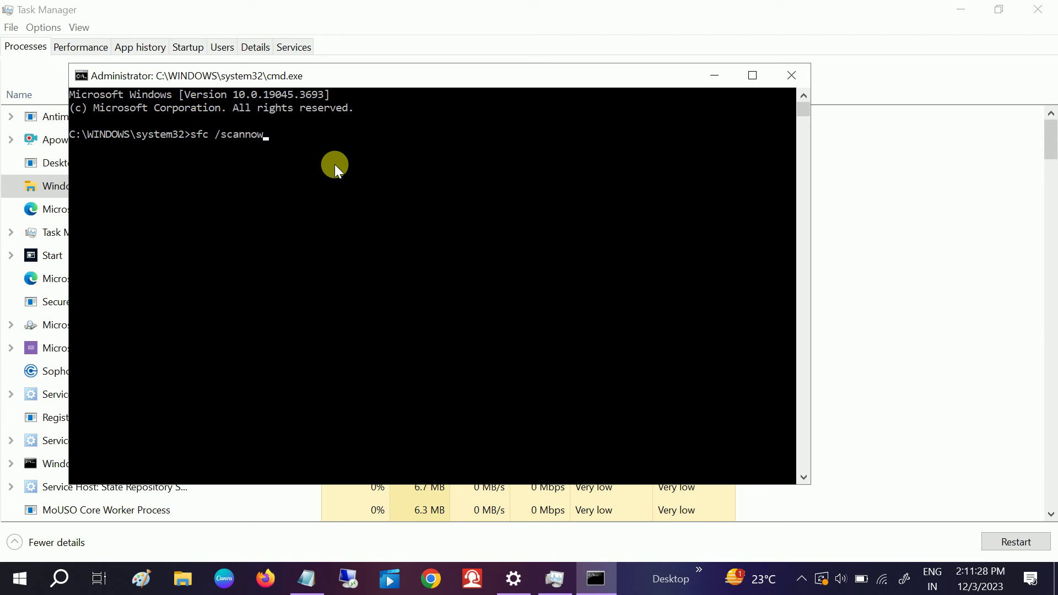
pyautogui.press('Return')
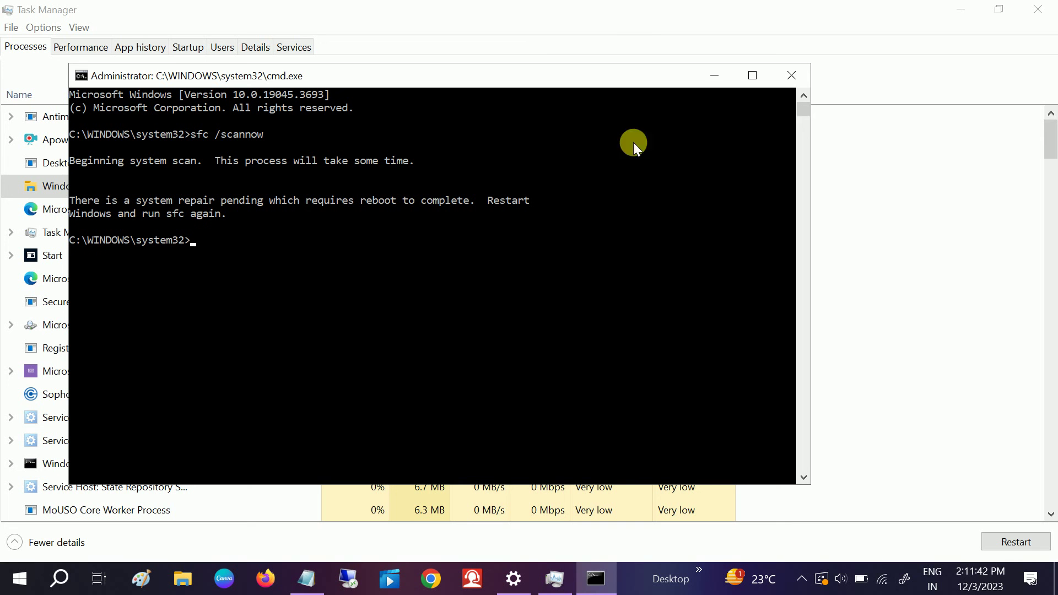
pyautogui.click(795, 80)
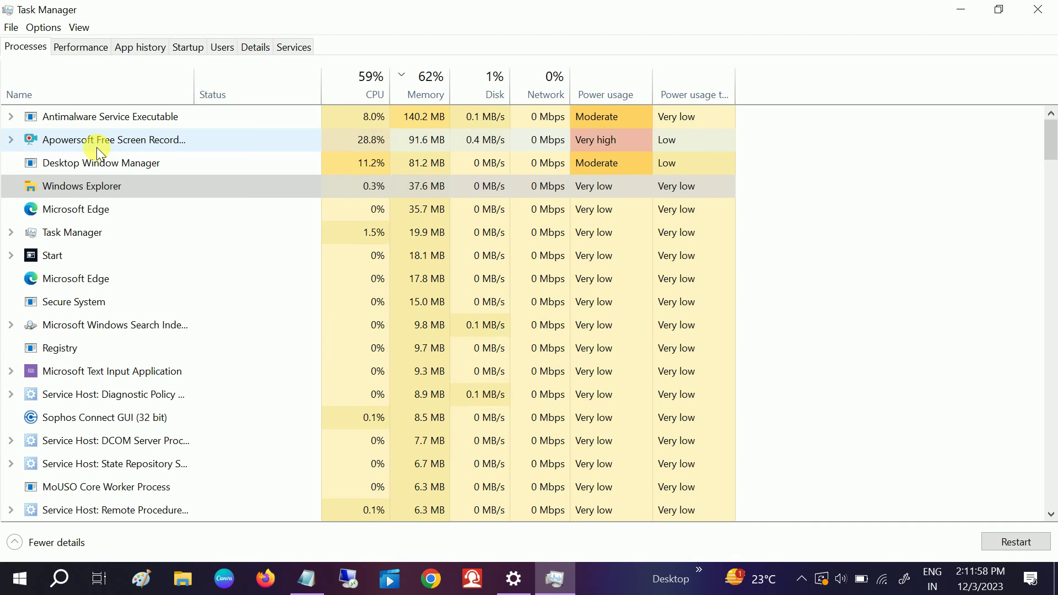
# Close Task Manager, leaving only the wallpaper and taskbar visible
pyautogui.click(1037, 9)
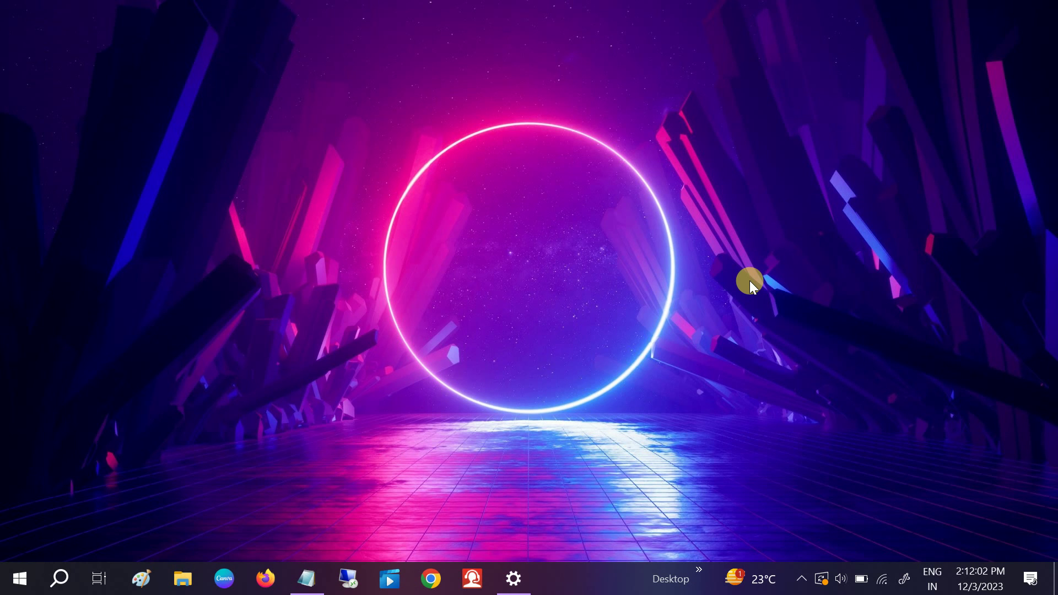